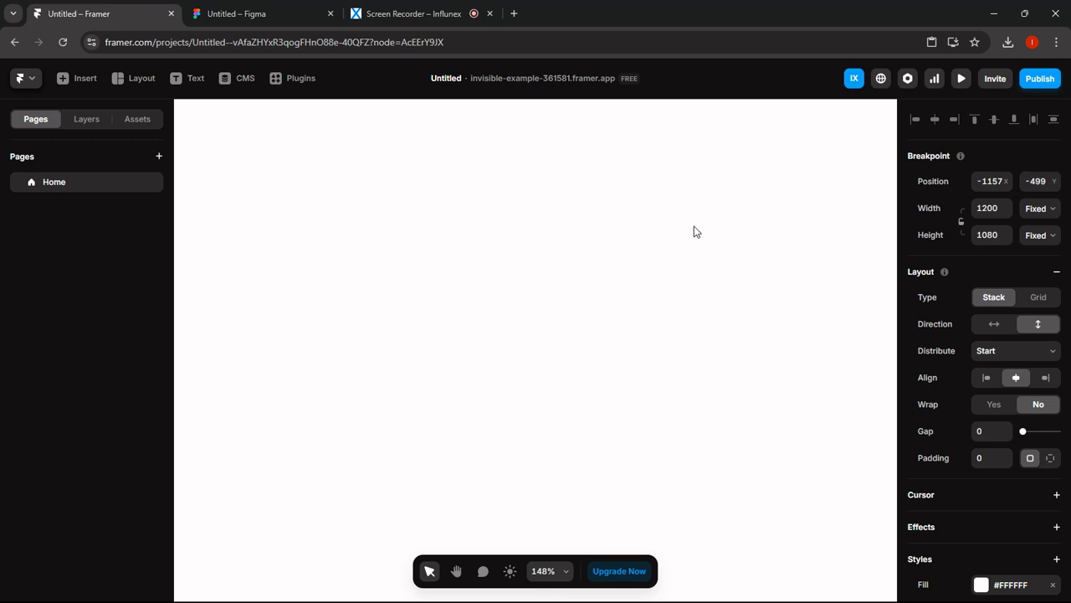
Step: Open Framer's site settings and scroll down to the Site Images favicon section
click(908, 80)
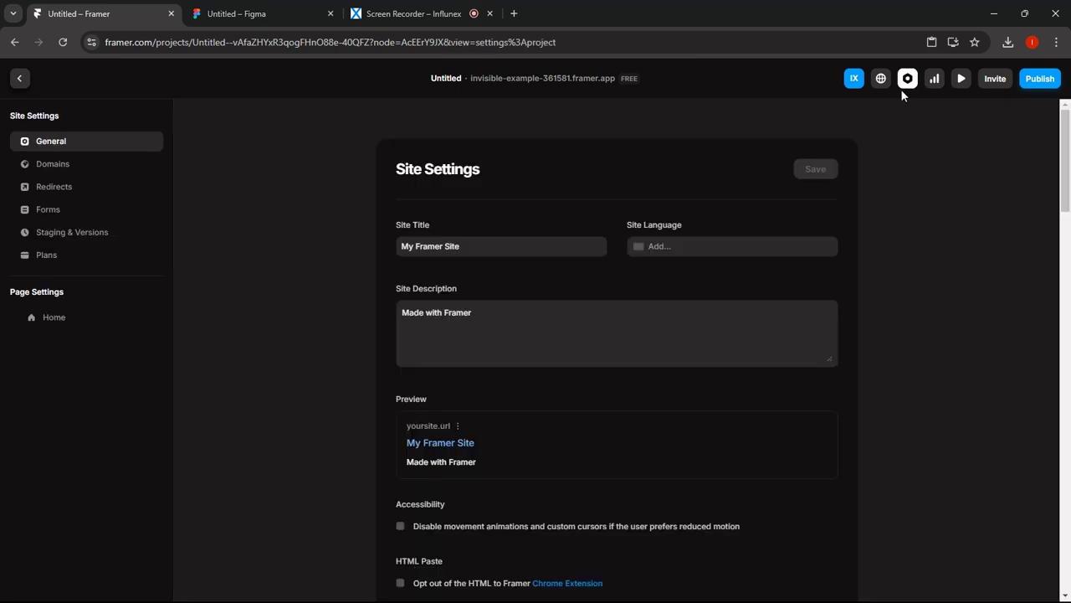
drag(1068, 137, 1069, 266)
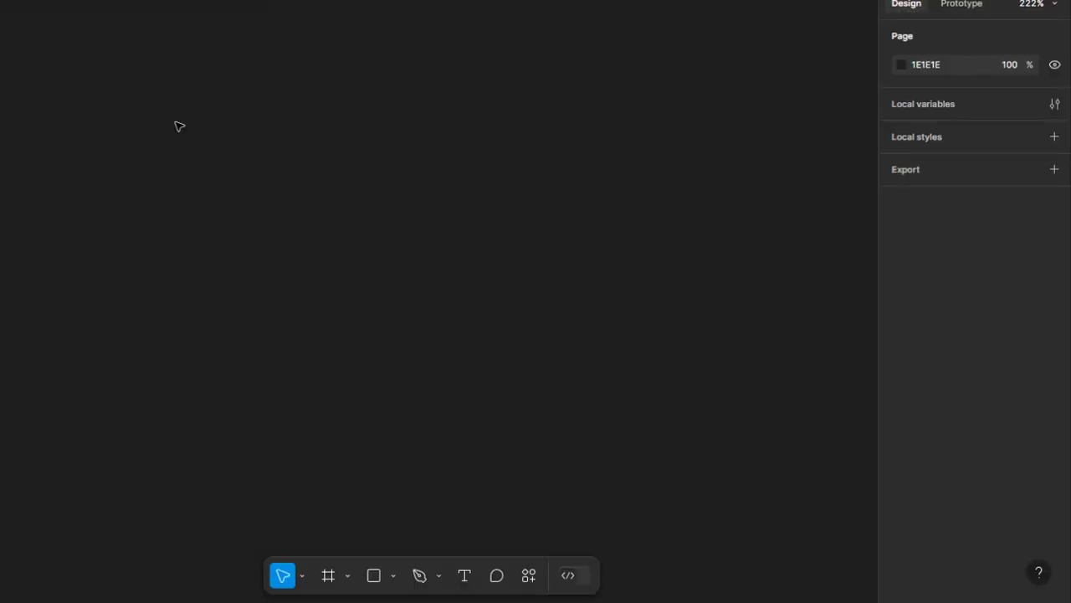
Step: Draw a small white frame, Frame 1, on the empty Figma canvas with the Frame tool
click(326, 578)
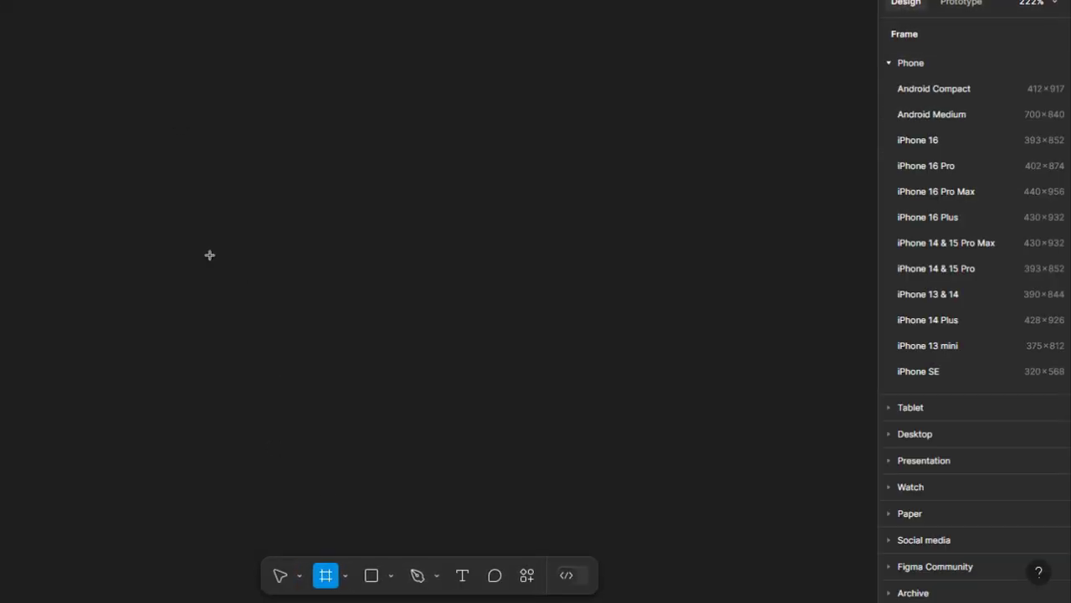
mouse_move(76, 61)
mouse_down()
mouse_move(158, 126)
mouse_move(226, 218)
mouse_move(196, 168)
mouse_move(137, 117)
mouse_up()
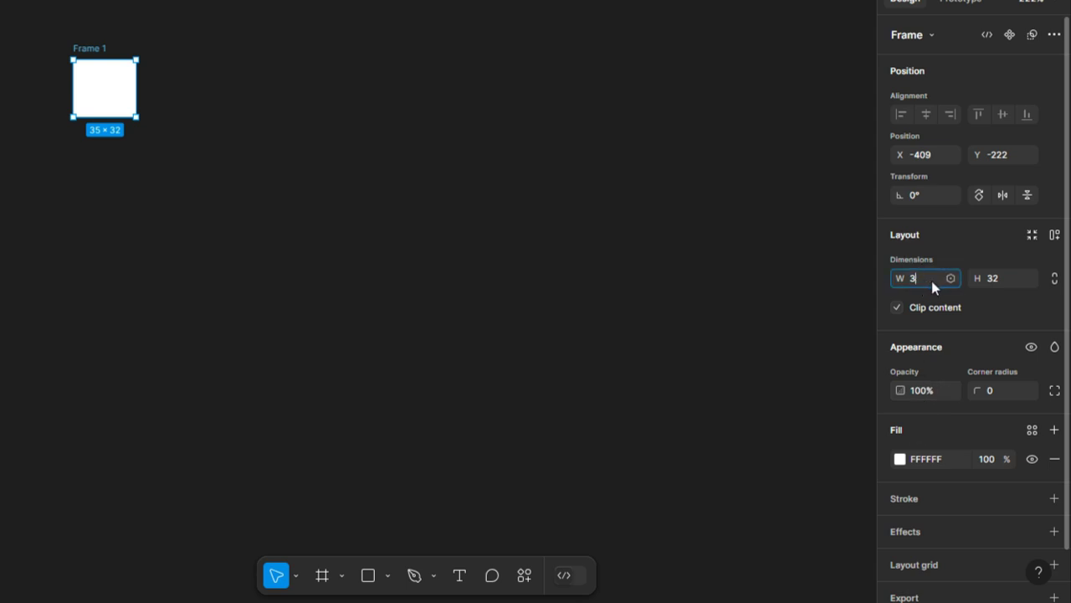
Step: Make Frame 1 32×32 and nudge it down and right on the zoomed canvas
key(Return)
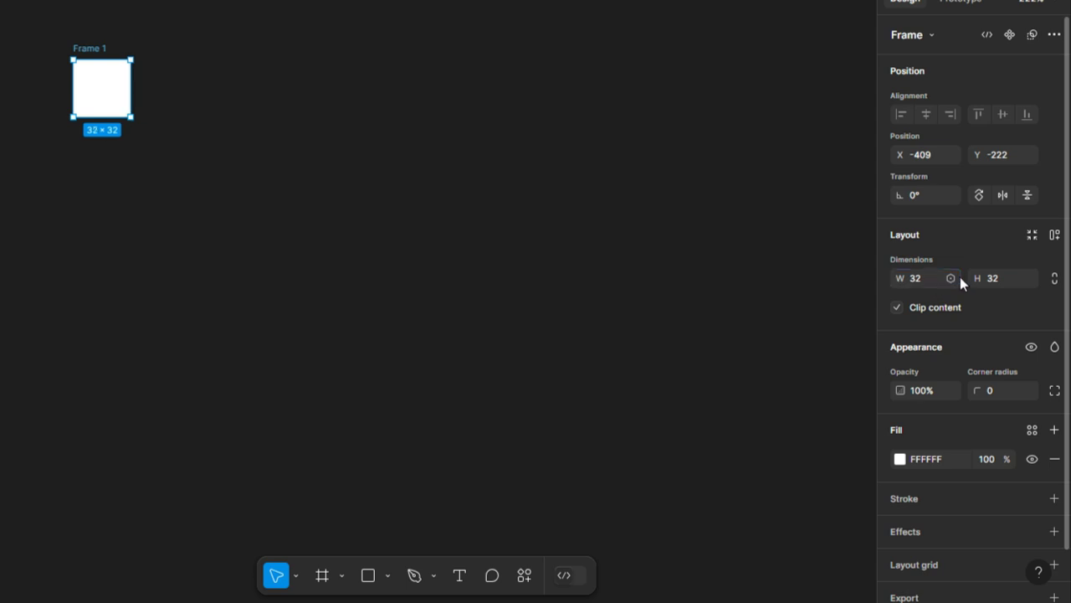
click(995, 288)
scroll(115, 161, up, 5)
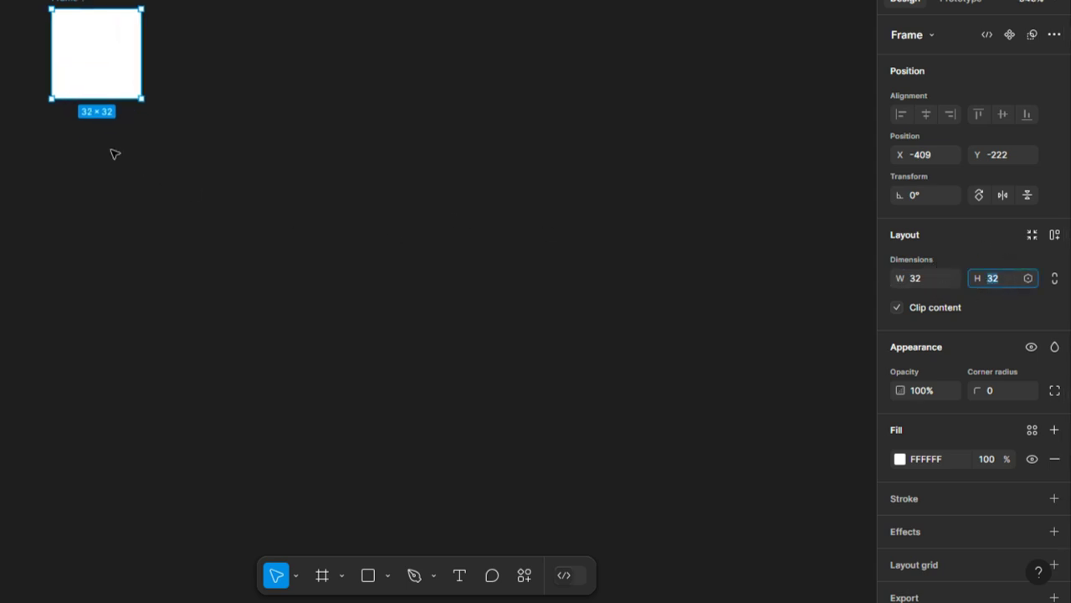
drag(86, 65, 107, 168)
Step: Duplicate Frame 1 and place the copy, Frame 2, to its right
scroll(108, 168, up, 3)
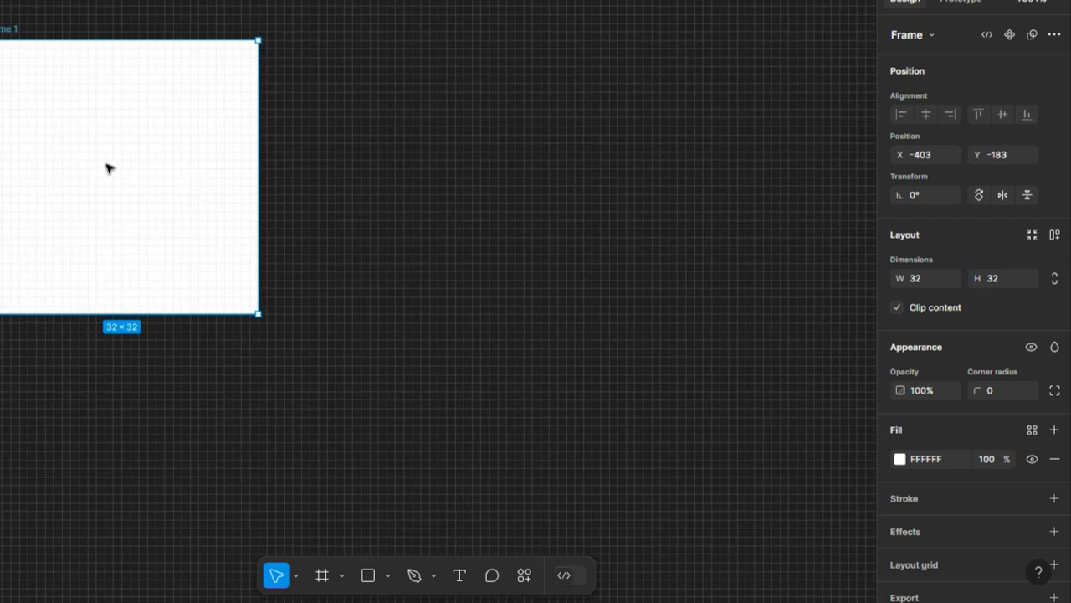
scroll(160, 251, left, 2)
click(164, 401)
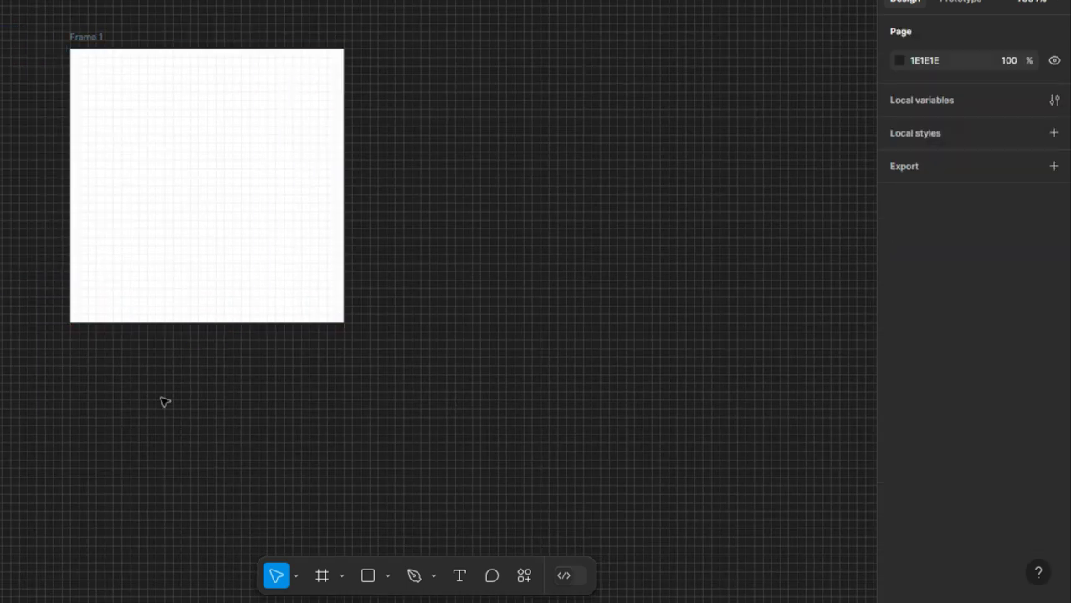
click(172, 147)
scroll(153, 139, right, 2)
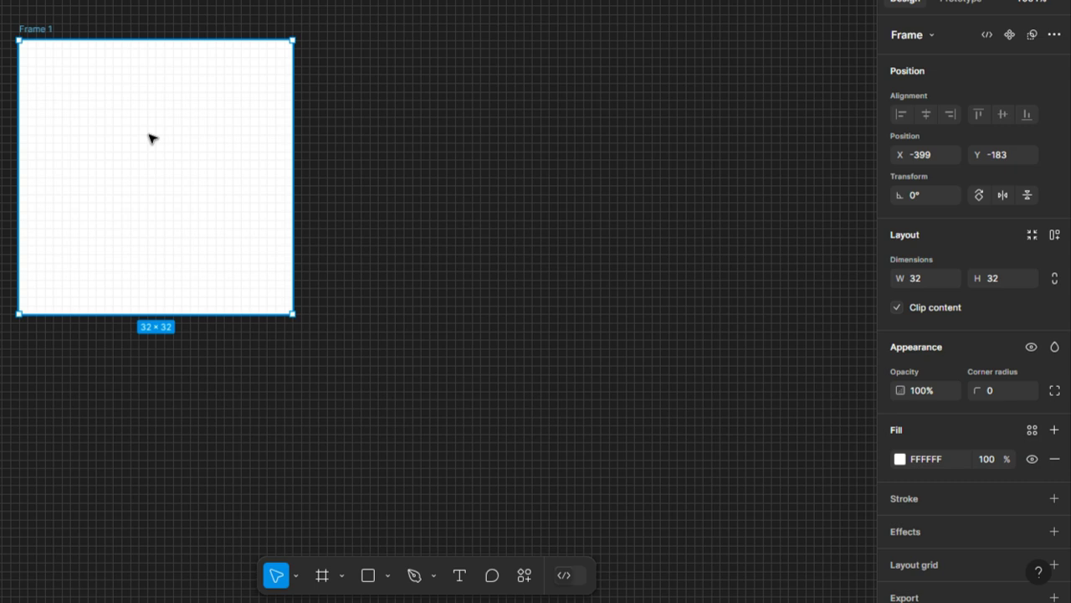
key(ctrl+d)
drag(150, 139, 354, 158)
Step: Undo the accidental shift of Frame 1 and move Frame 2 beside it
key(Tab)
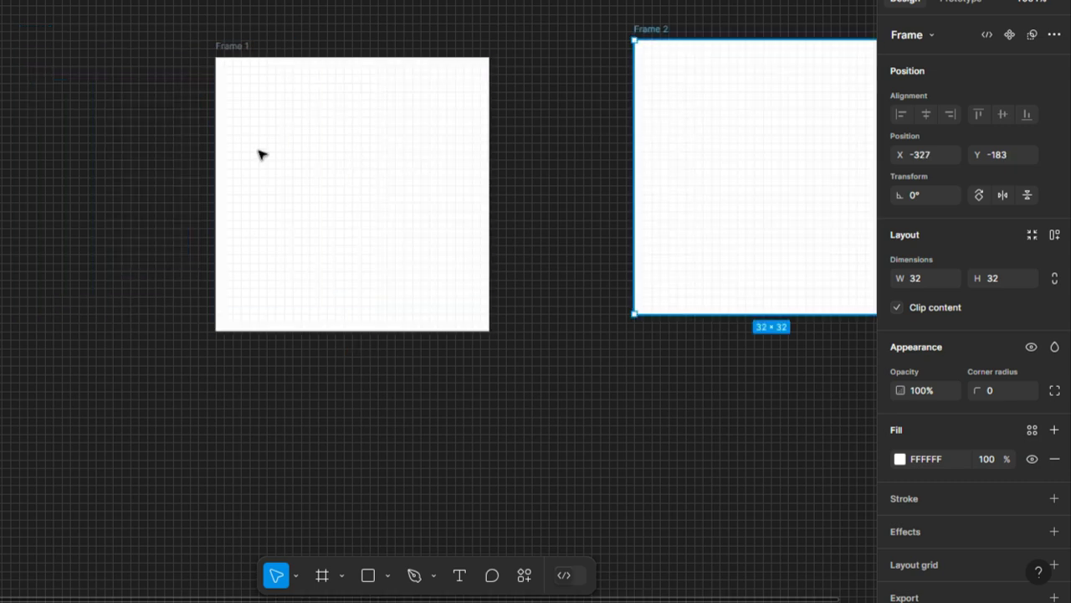
key(ctrl+z)
drag(701, 110, 477, 104)
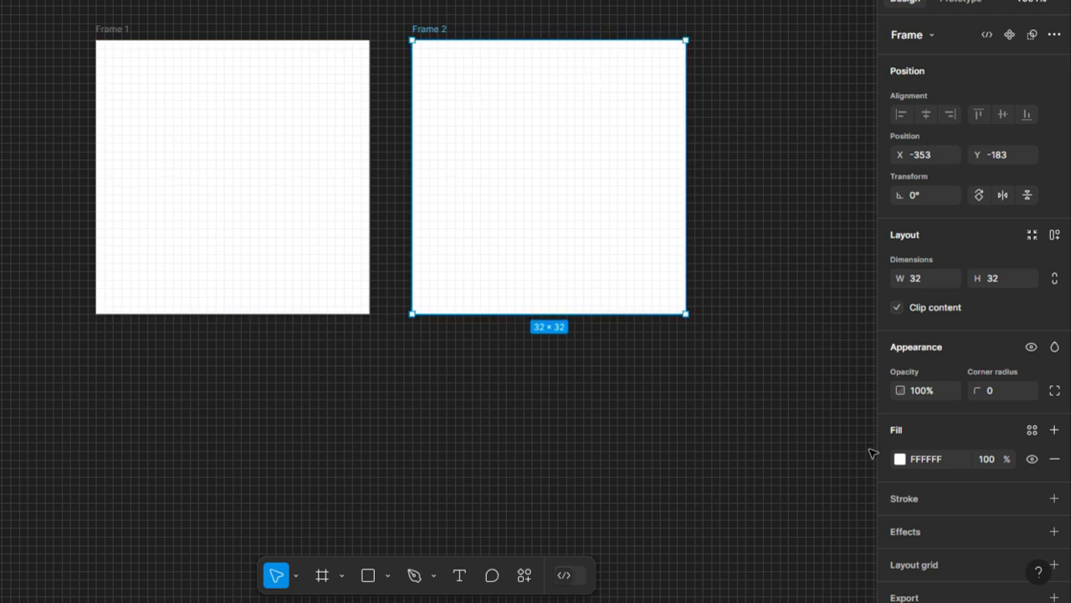
Step: Give Frame 2 a solid black 000000 fill, leaving Frame 1 white
click(900, 459)
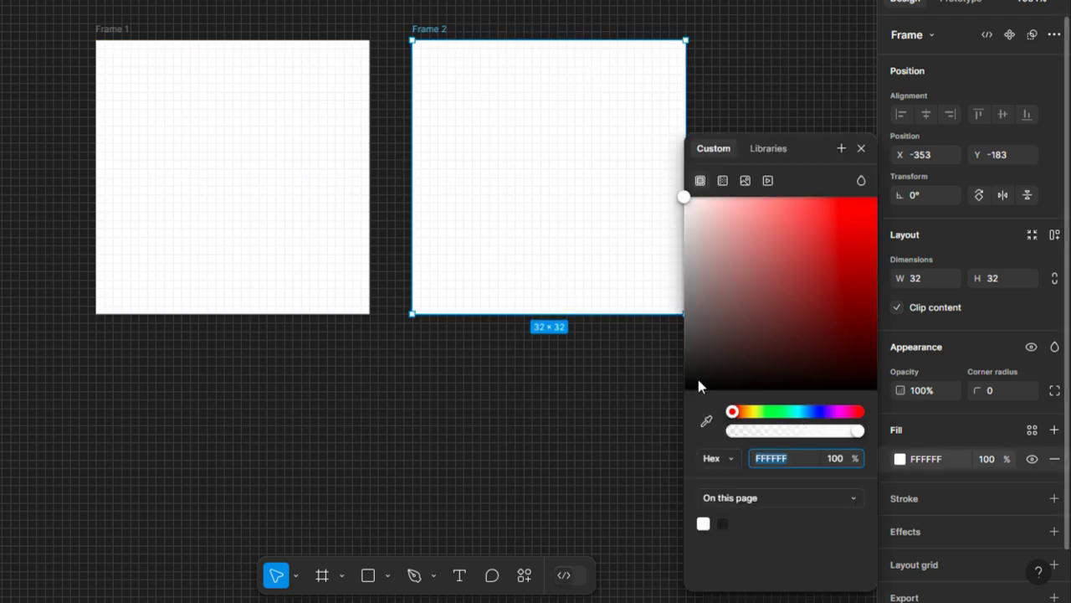
click(725, 523)
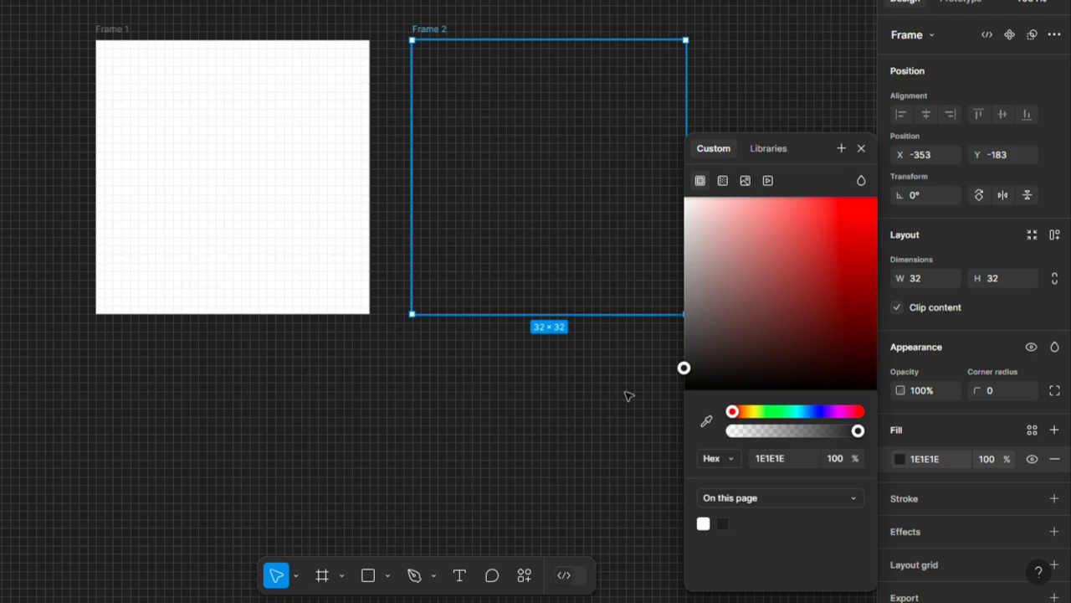
drag(688, 373, 670, 467)
click(500, 399)
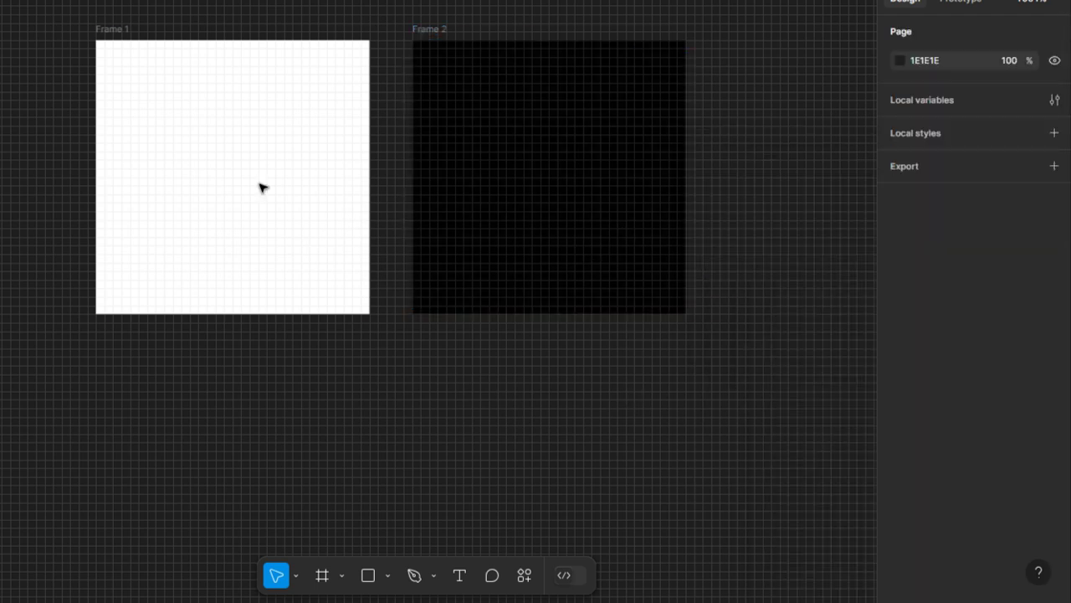
click(106, 74)
click(321, 447)
Step: Draw a three-point 20.5×14 black check mark with the Pen tool and position it
key(p)
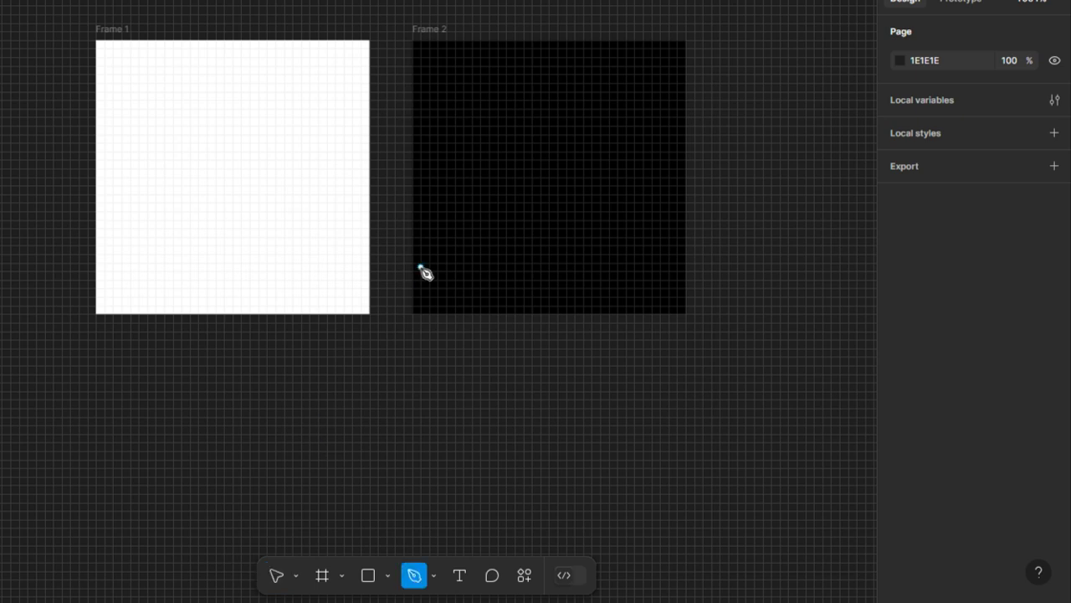
scroll(318, 227, down, 3)
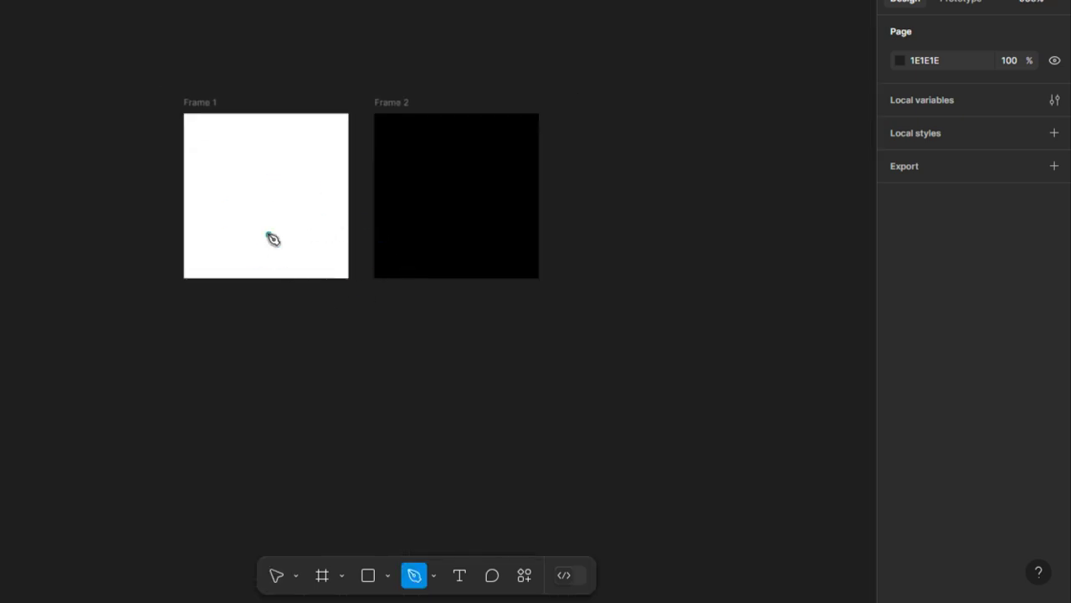
click(211, 229)
click(216, 224)
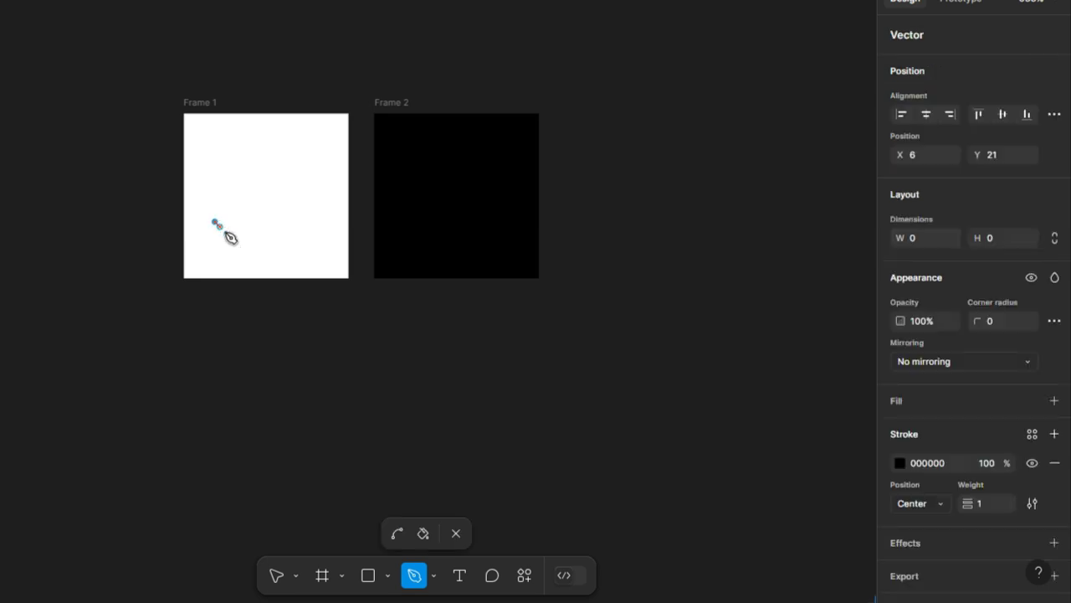
click(248, 254)
click(319, 183)
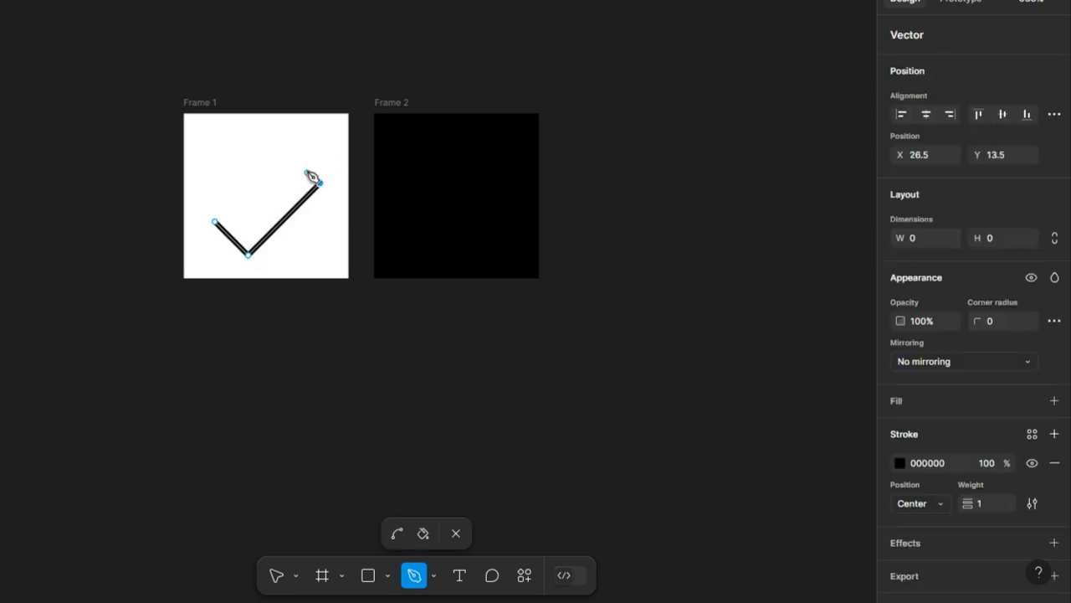
click(456, 533)
mouse_move(282, 204)
mouse_down()
mouse_move(270, 202)
mouse_move(469, 208)
mouse_up()
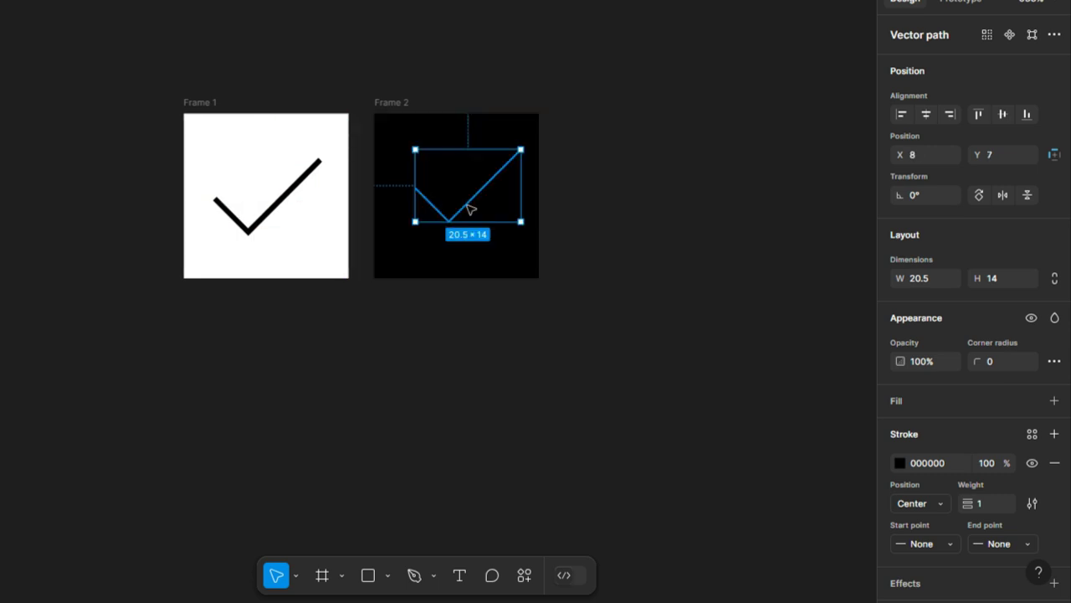
Step: Make Frame 2's check mark stroke white (FFFFFF) and centre it vertically in the frame
click(895, 462)
text(FFFFFF)
key(Return)
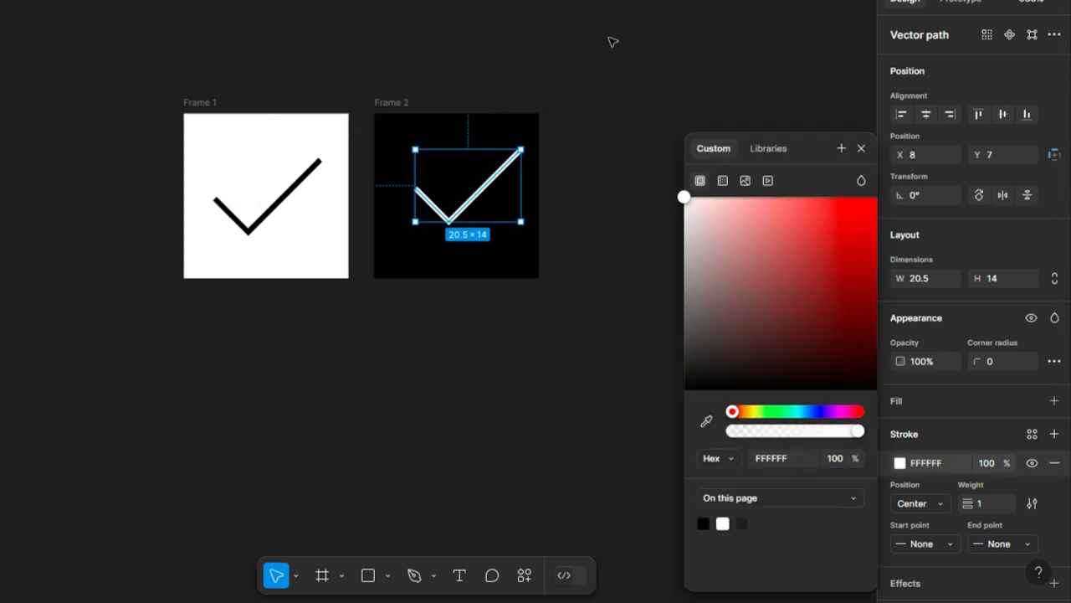
click(861, 148)
drag(499, 179, 489, 191)
Step: Nudge Frame 1 up so it lines up with Frame 2
click(416, 298)
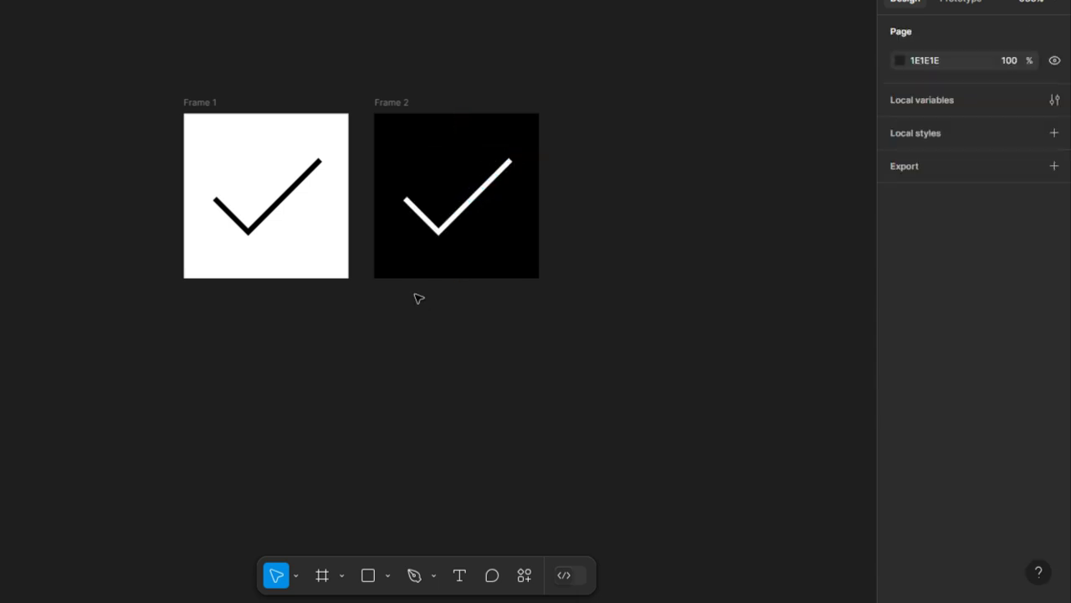
scroll(411, 299, up, 1)
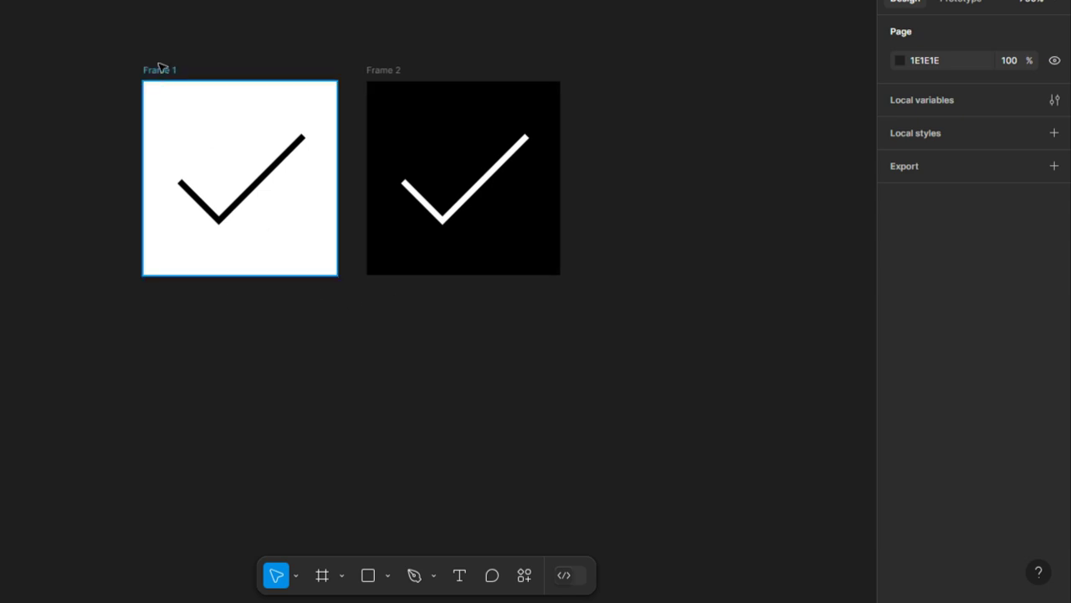
drag(158, 72, 161, 73)
click(296, 38)
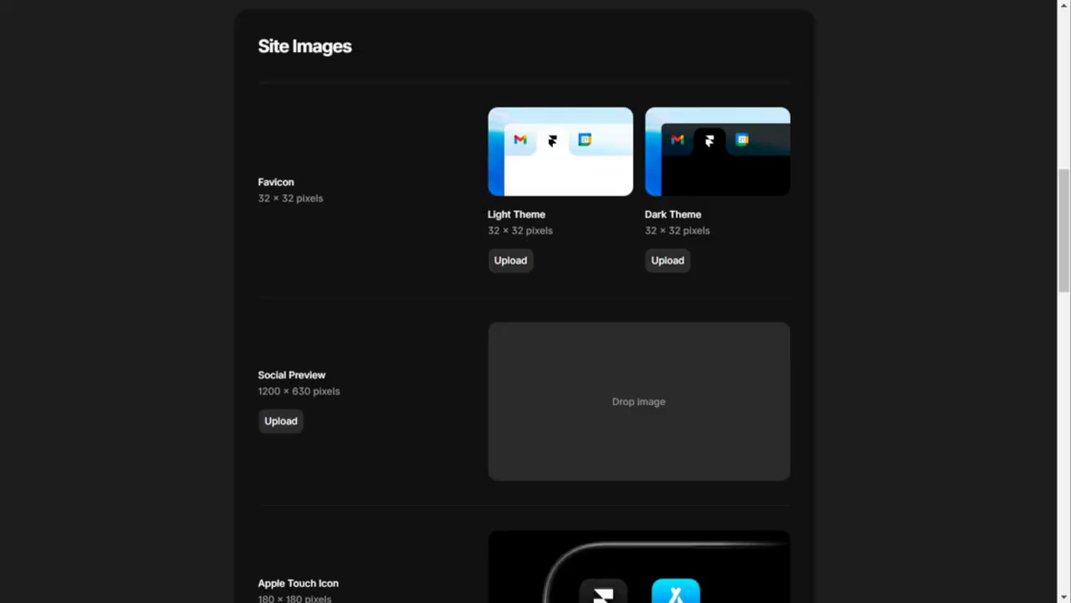
key(ctrl+Tab)
key(ctrl+shift+Tab)
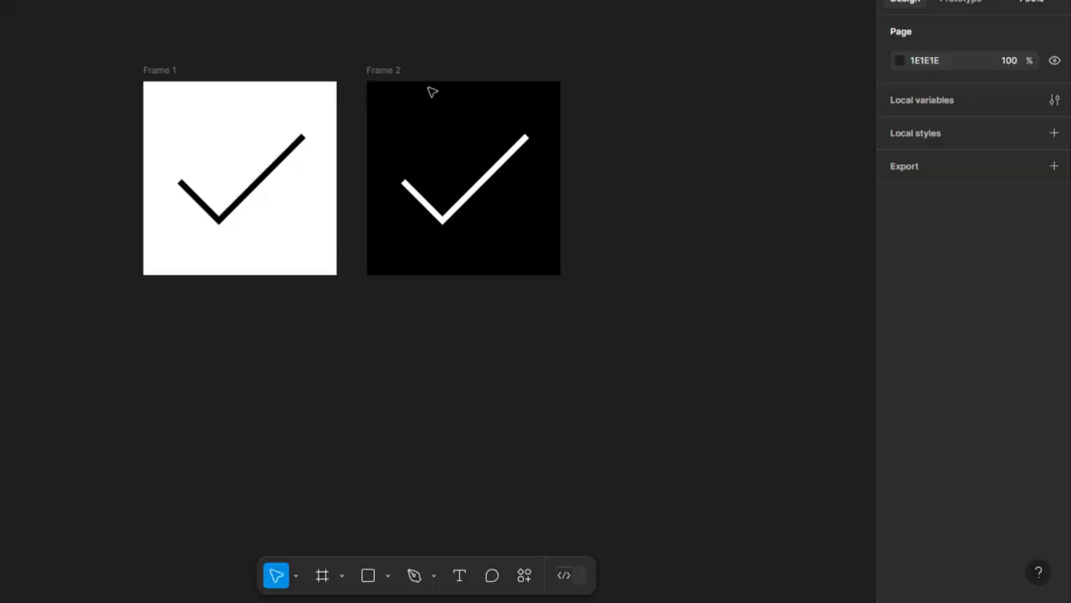
Step: Add a 1x PNG export setting to Frame 2 and preview the white check on black
click(393, 73)
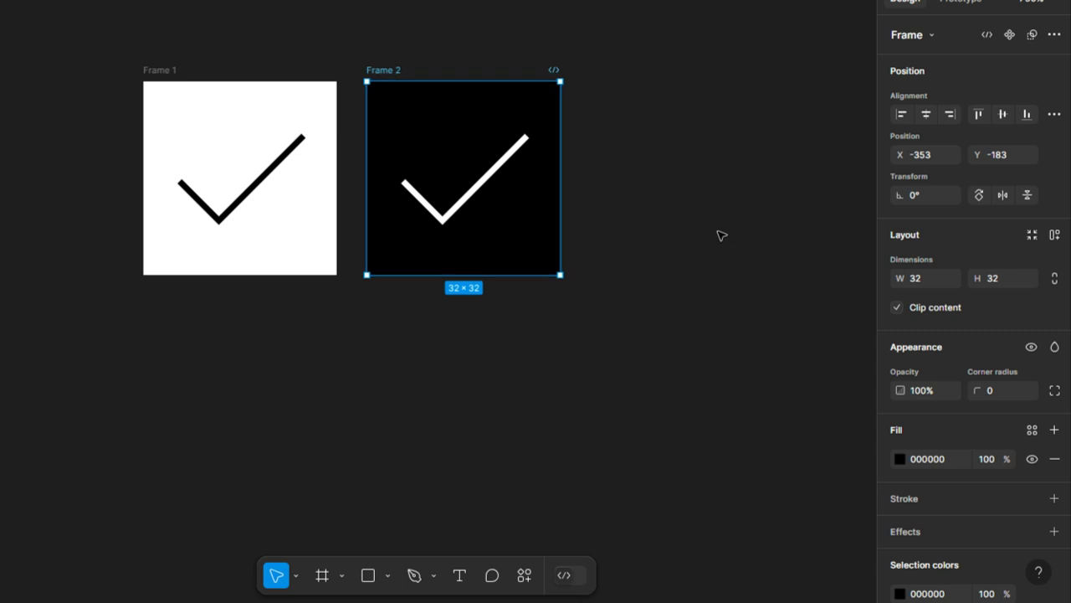
scroll(971, 302, down, 2)
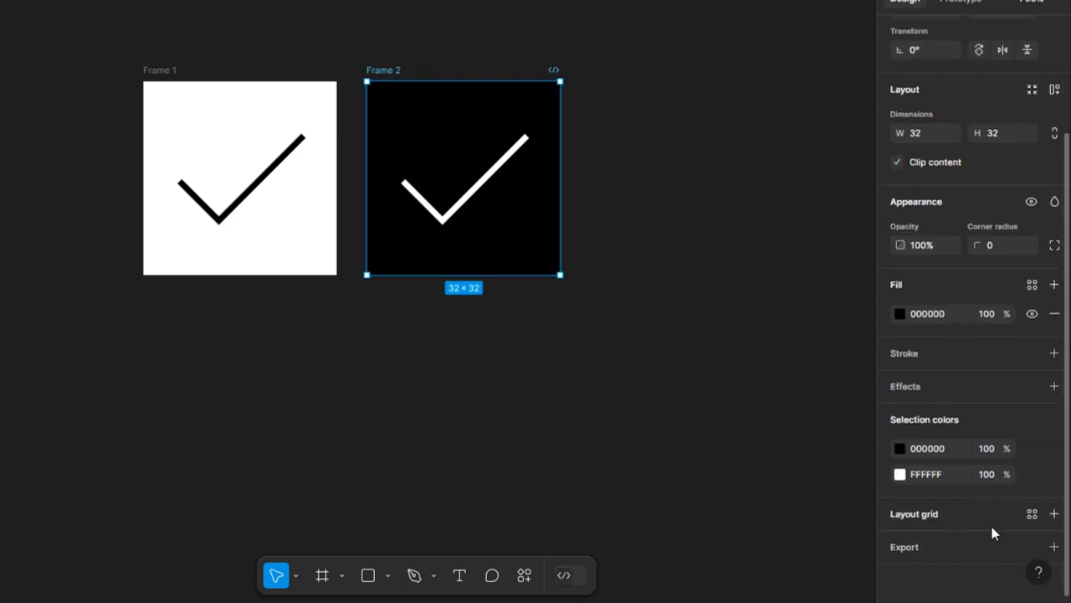
click(1054, 547)
scroll(934, 482, down, 3)
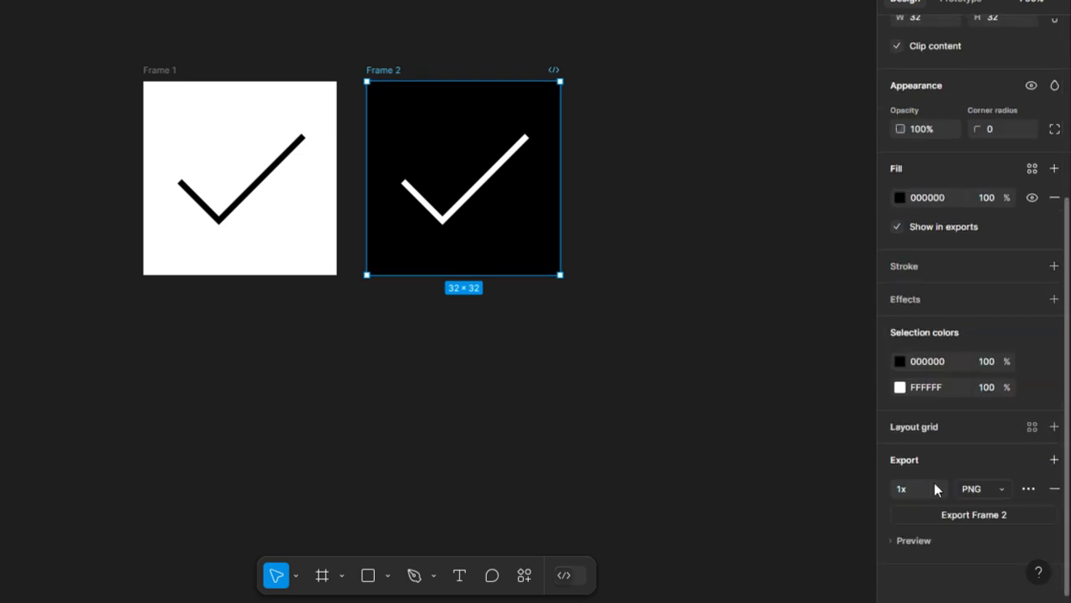
click(912, 540)
scroll(937, 528, down, 4)
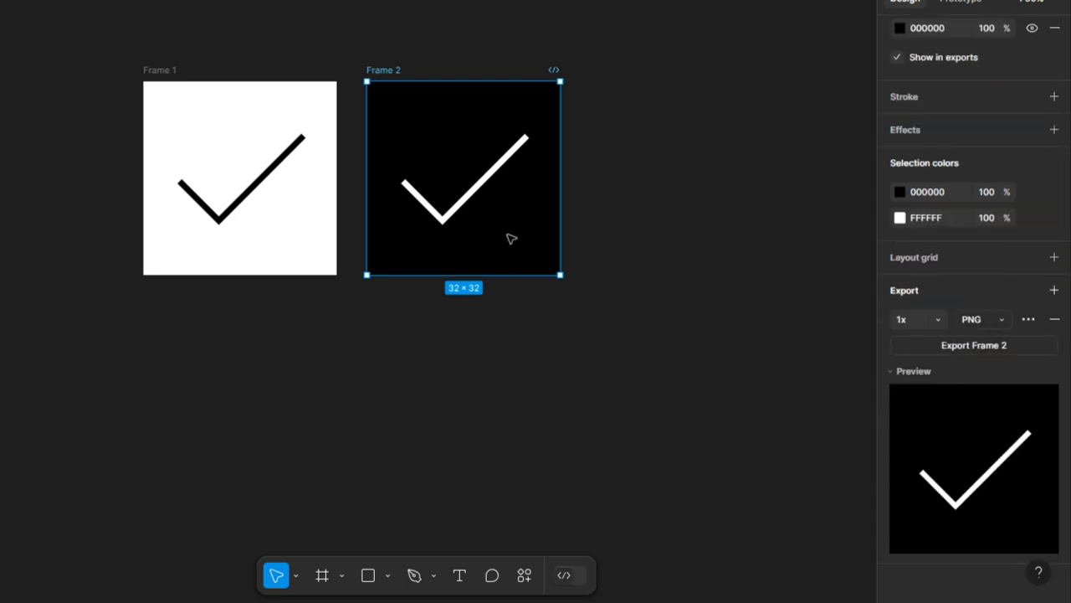
key(Escape)
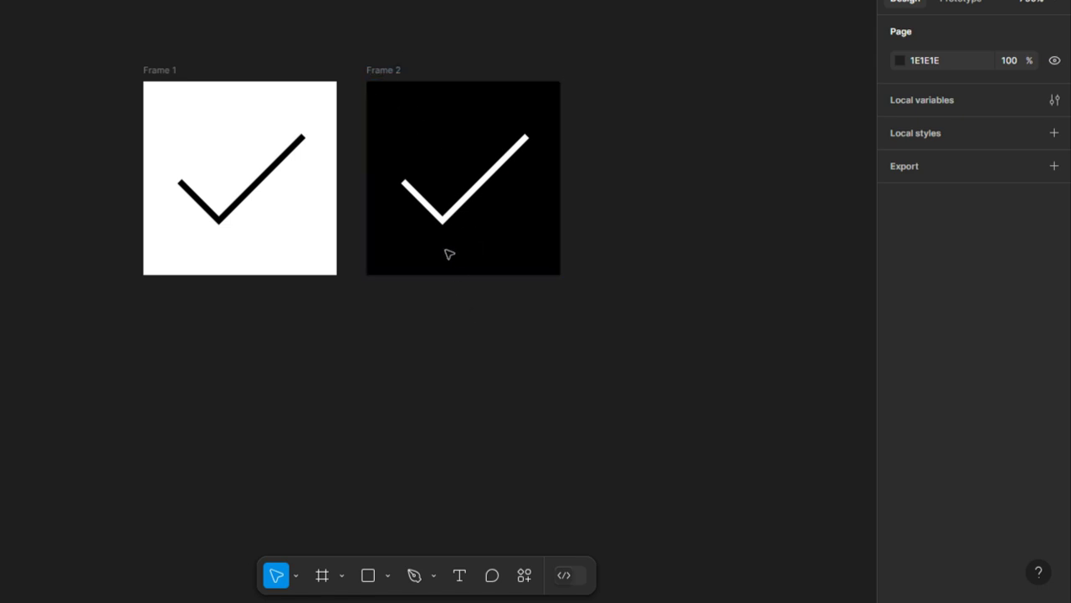
click(394, 72)
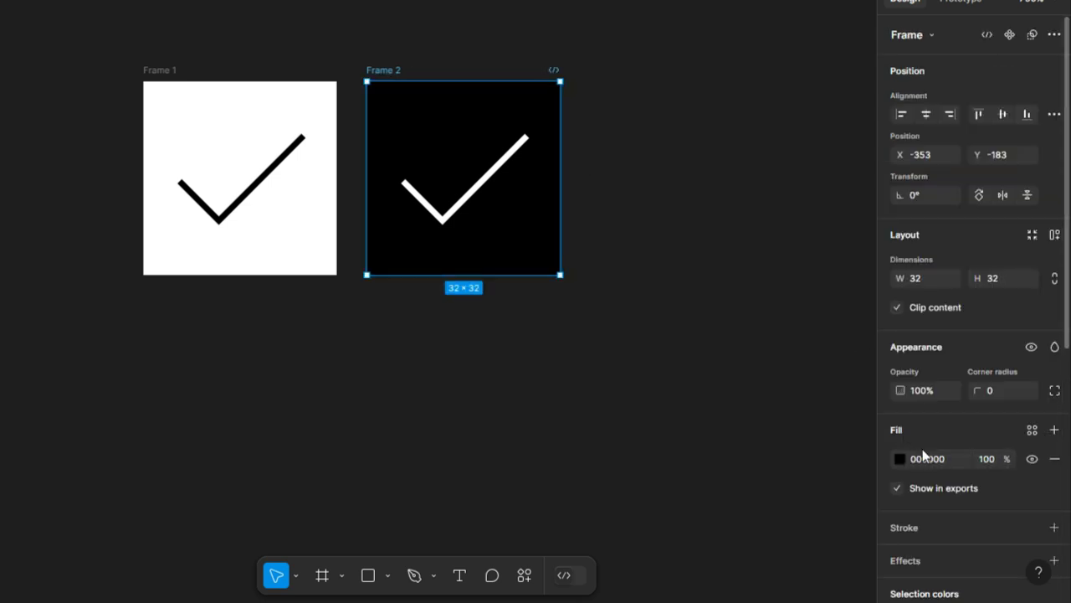
Step: Remove Frame 2's black fill so the white check sits on a transparent frame
click(1054, 458)
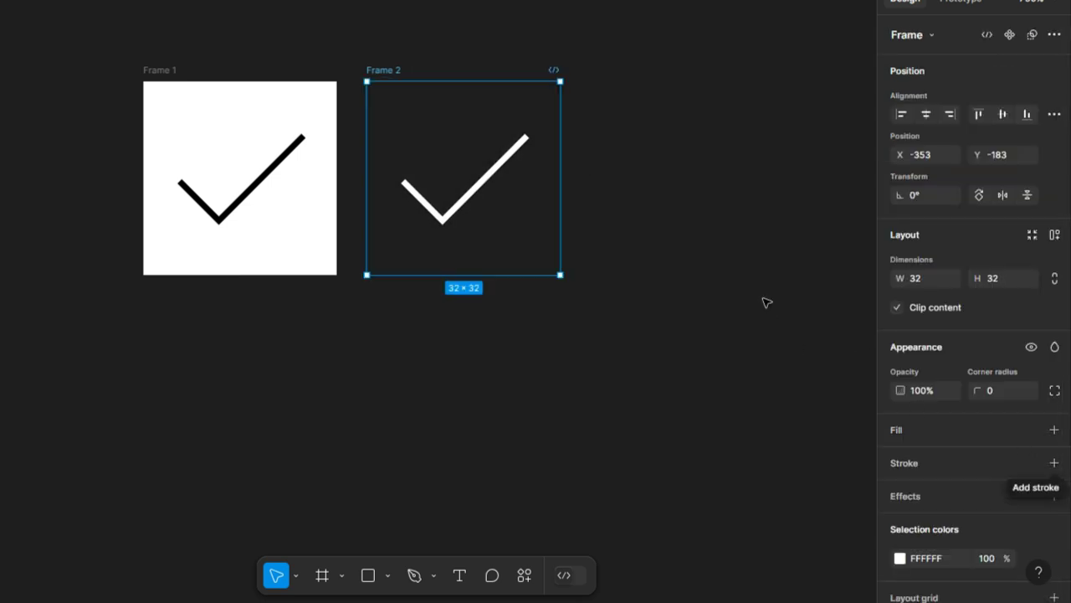
click(423, 65)
click(395, 75)
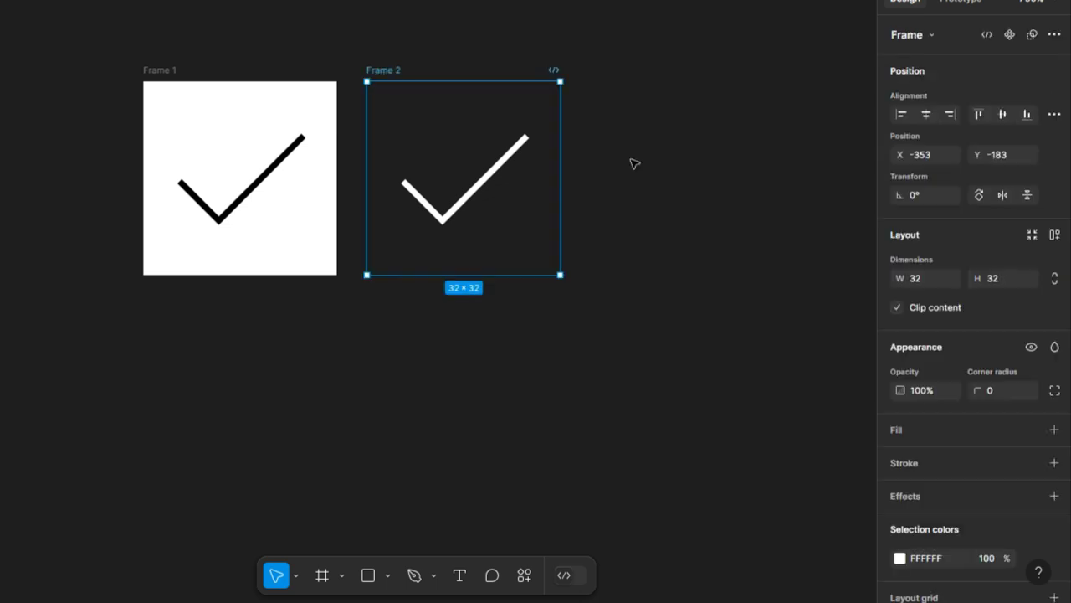
scroll(921, 334, down, 5)
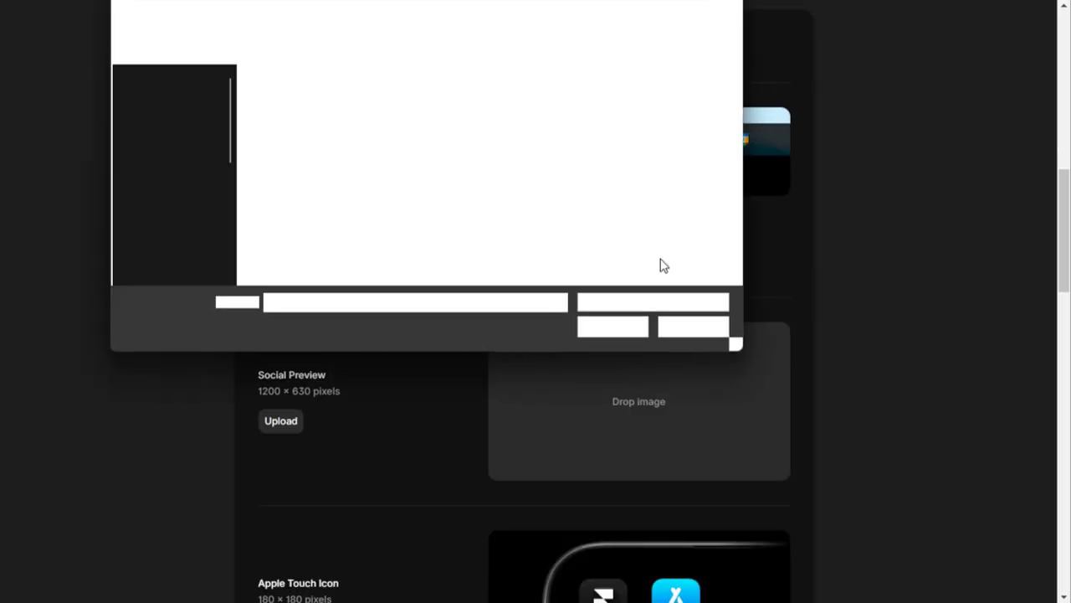
Step: Upload Frame 2.png from the Downloads folder as Framer's Dark Theme favicon
click(172, 159)
click(171, 185)
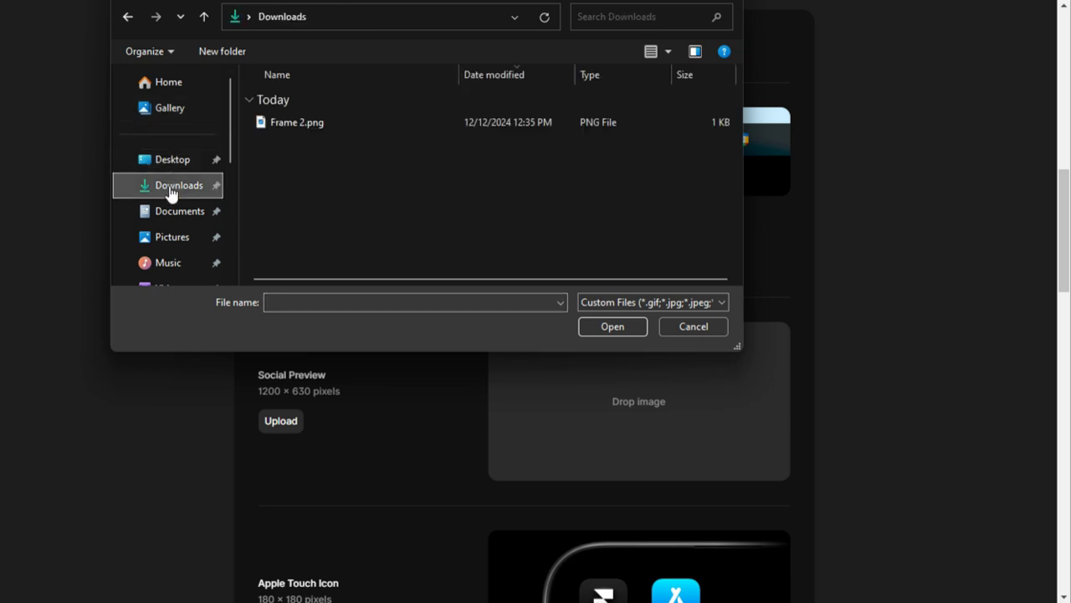
click(277, 123)
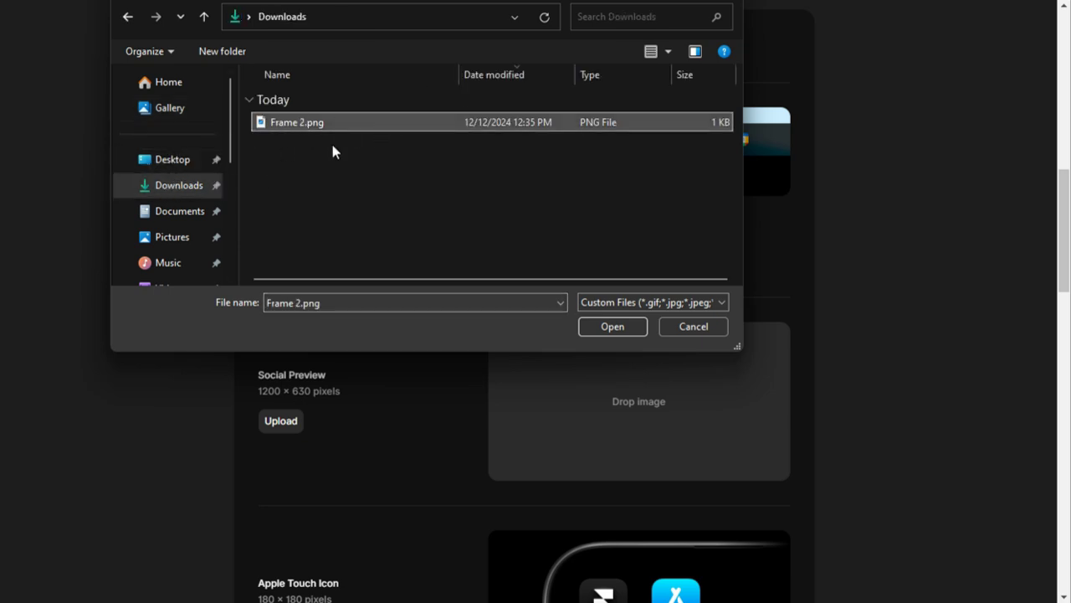
click(660, 48)
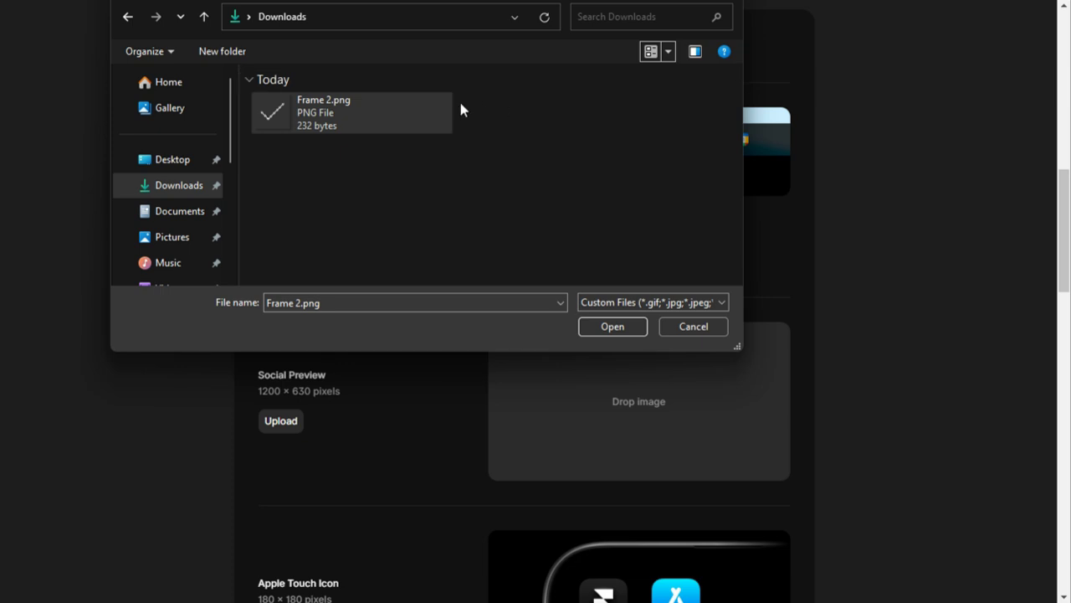
click(612, 327)
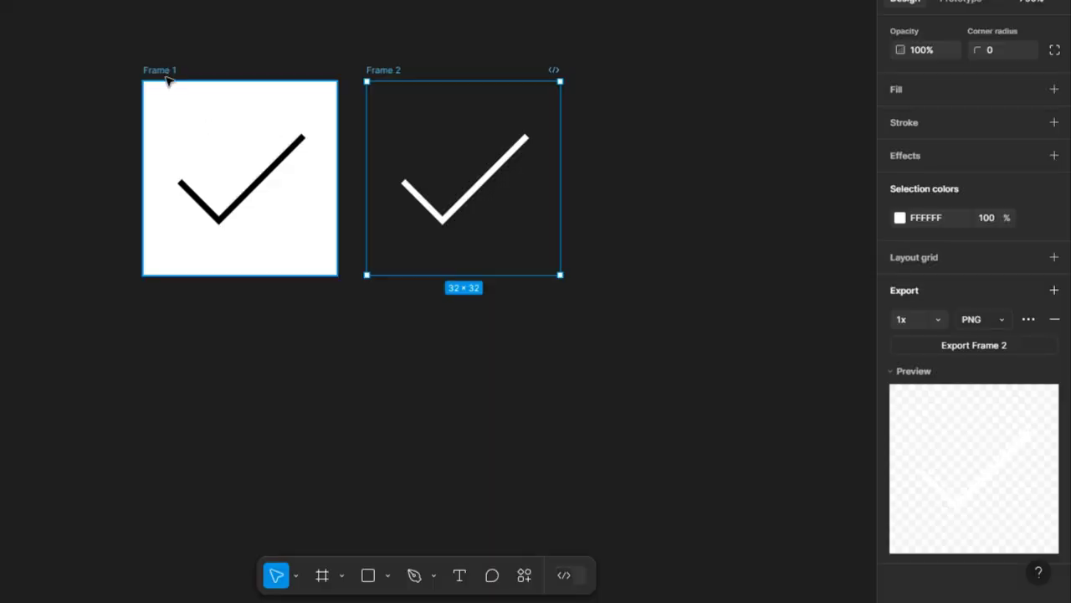
Step: Remove Frame 1's white FFFFFF fill, leaving the black check on transparency
click(180, 113)
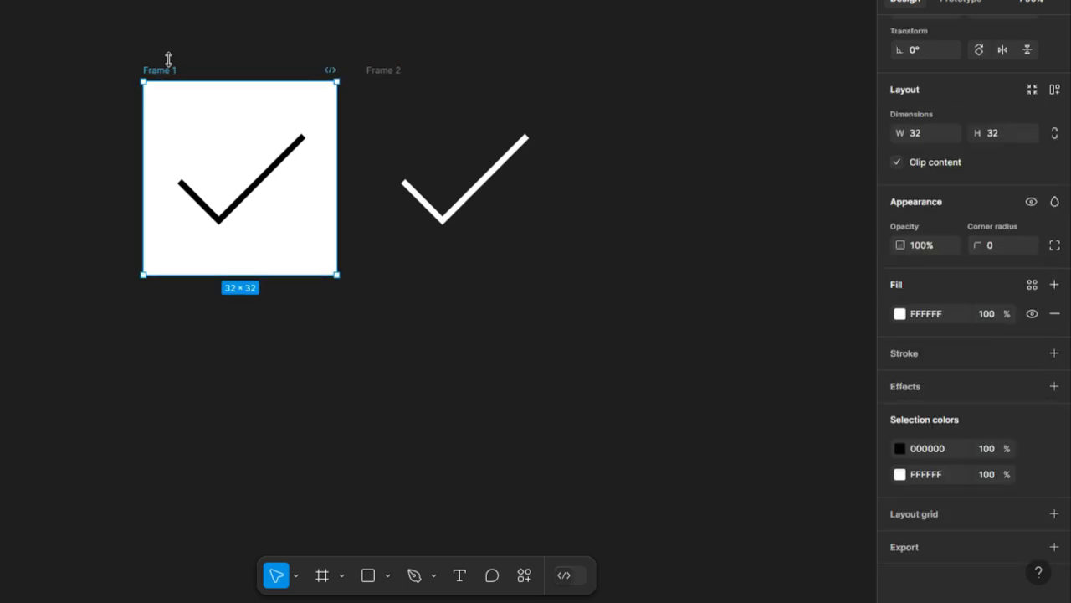
key(Escape)
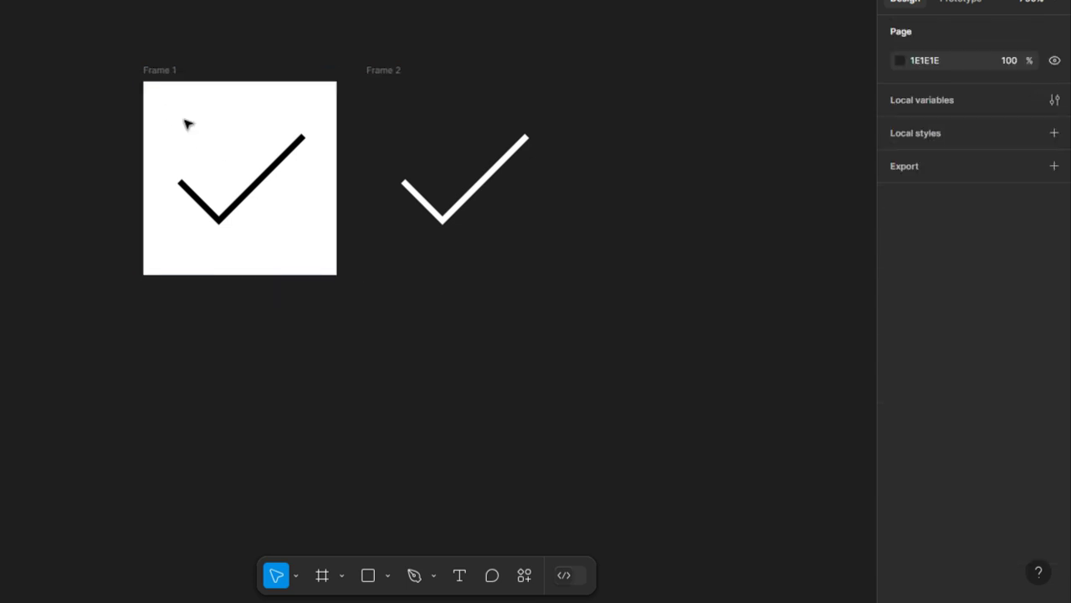
click(159, 72)
double_click(159, 72)
key(Escape)
click(159, 72)
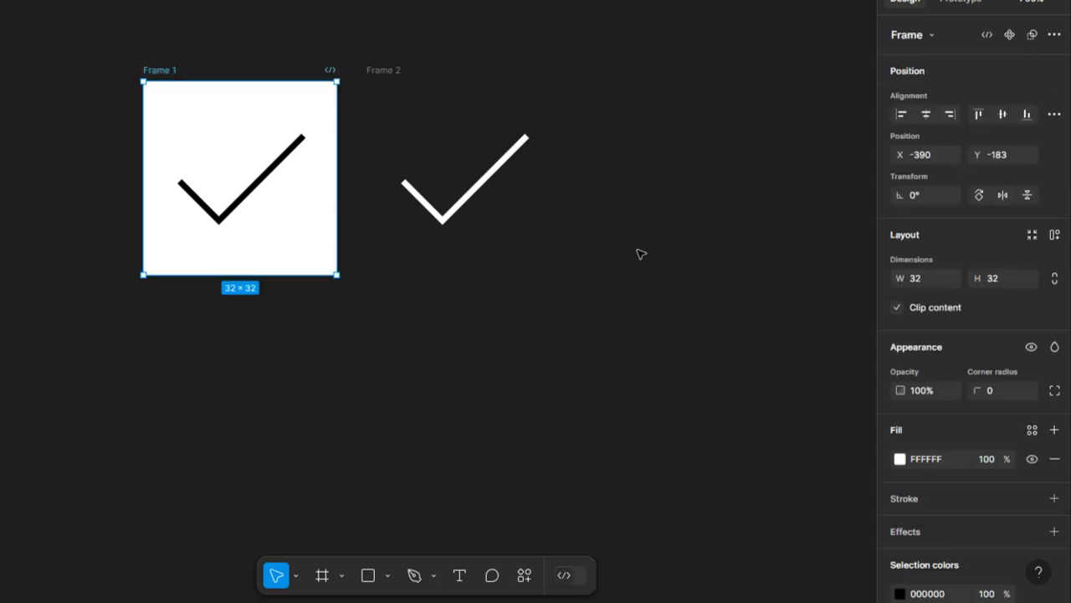
click(1054, 459)
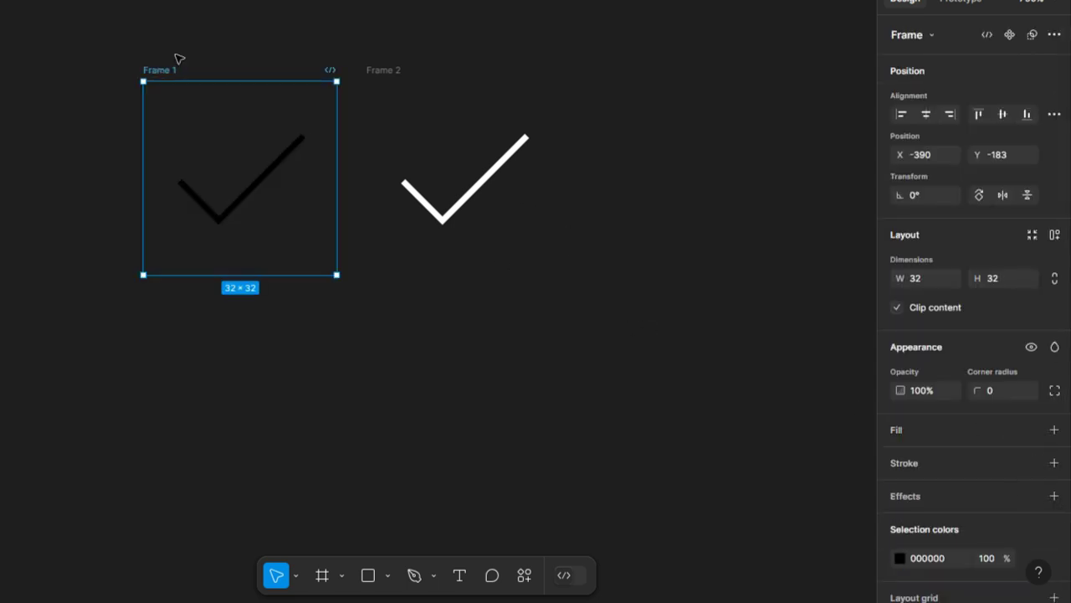
Step: Add a 1x PNG export setting to Frame 1 and export it
scroll(951, 221, down, 1)
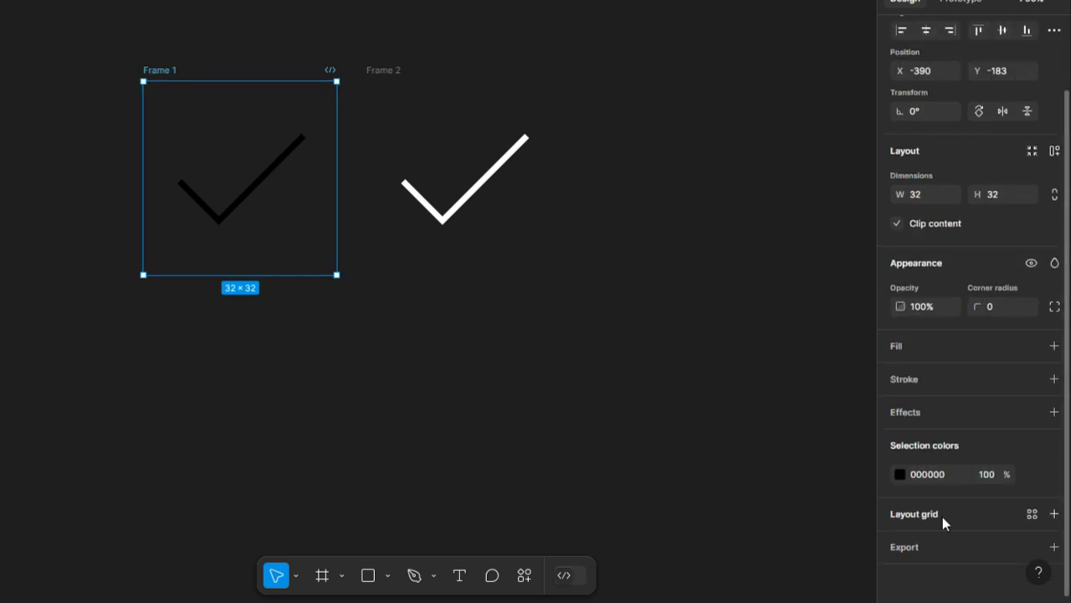
click(1053, 545)
scroll(1053, 546, down, 3)
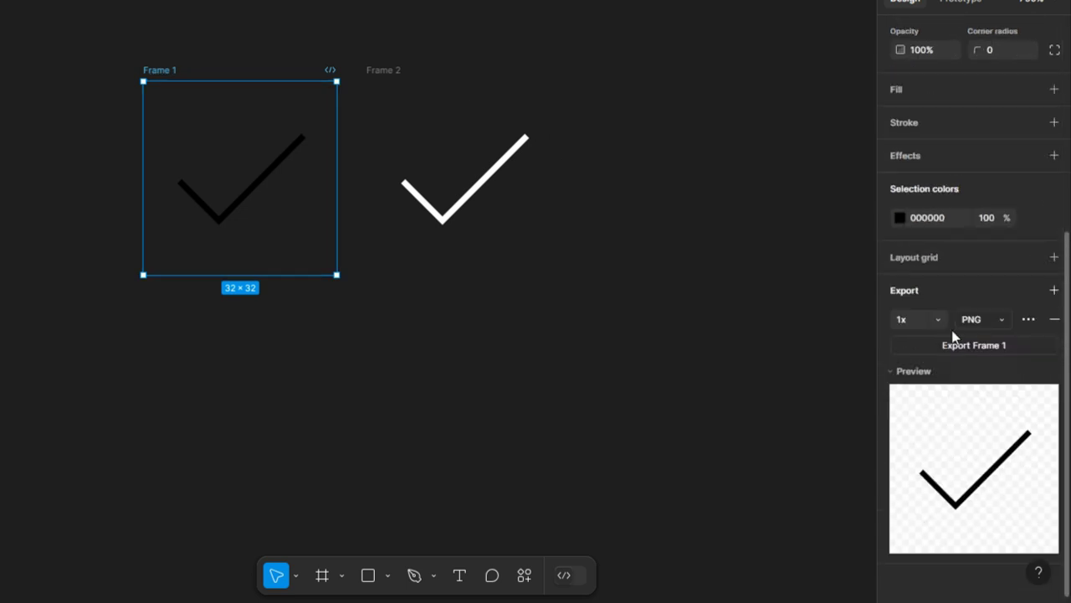
click(935, 345)
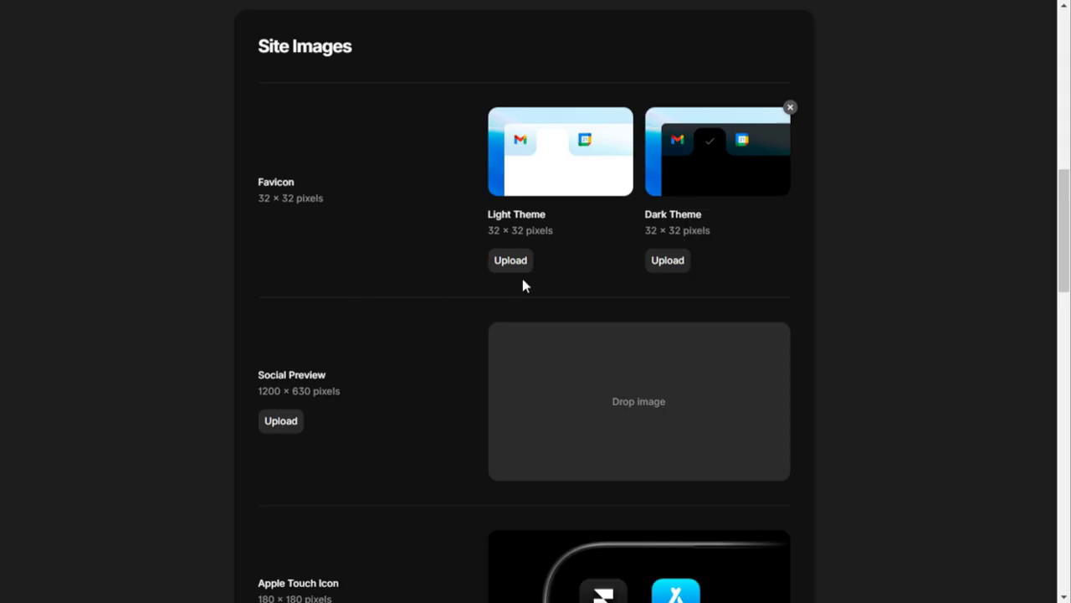
Step: Upload Frame 1.png from Downloads as the Light Theme favicon
click(511, 261)
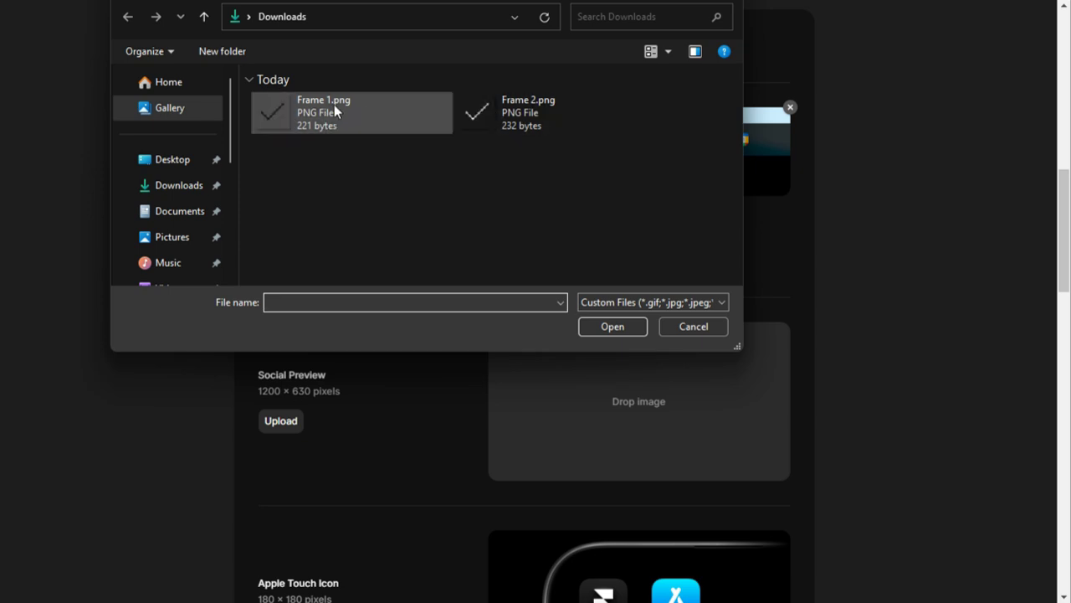
click(363, 97)
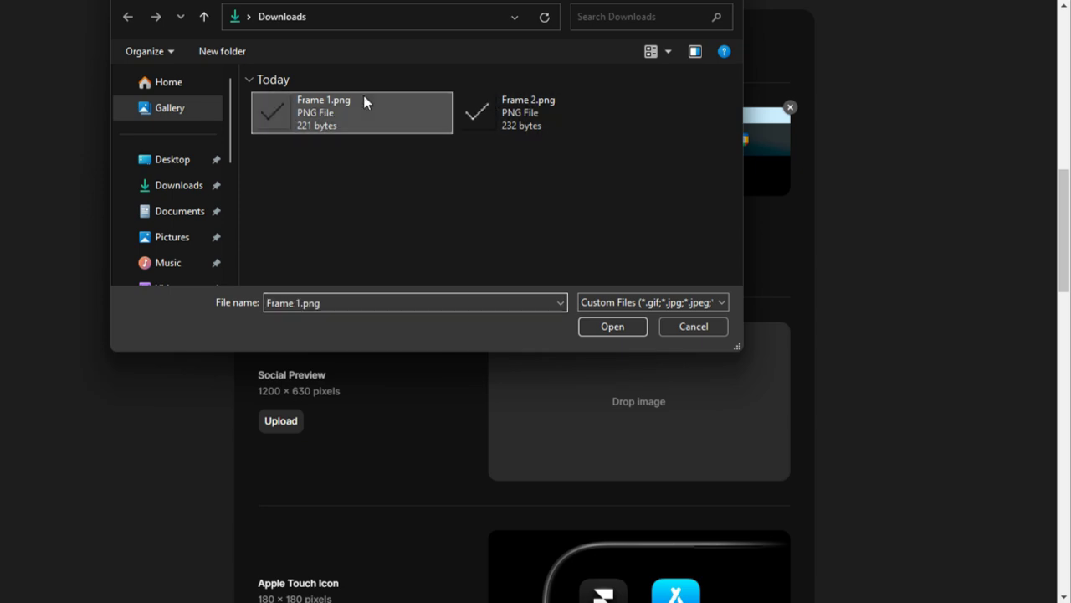
click(608, 327)
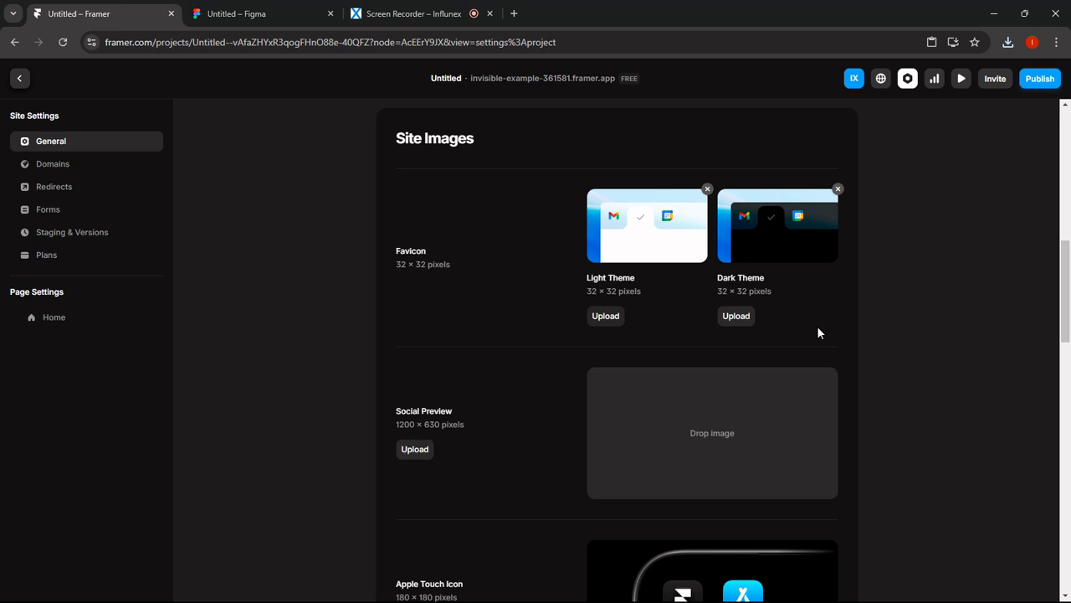
Step: Publish the site update, open the live site to check it, then close that tab
click(1036, 80)
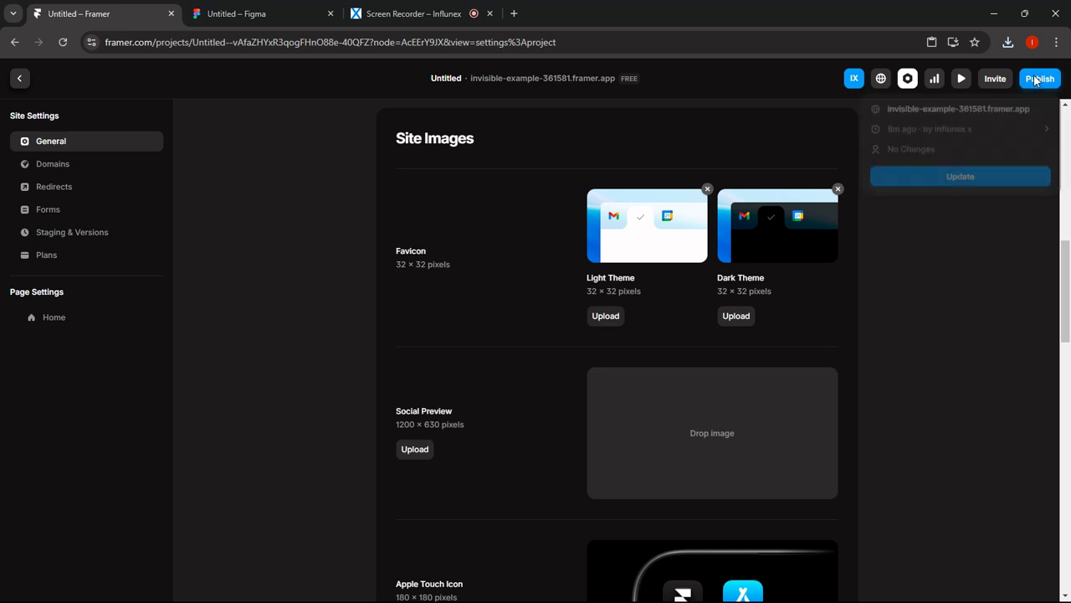
click(946, 178)
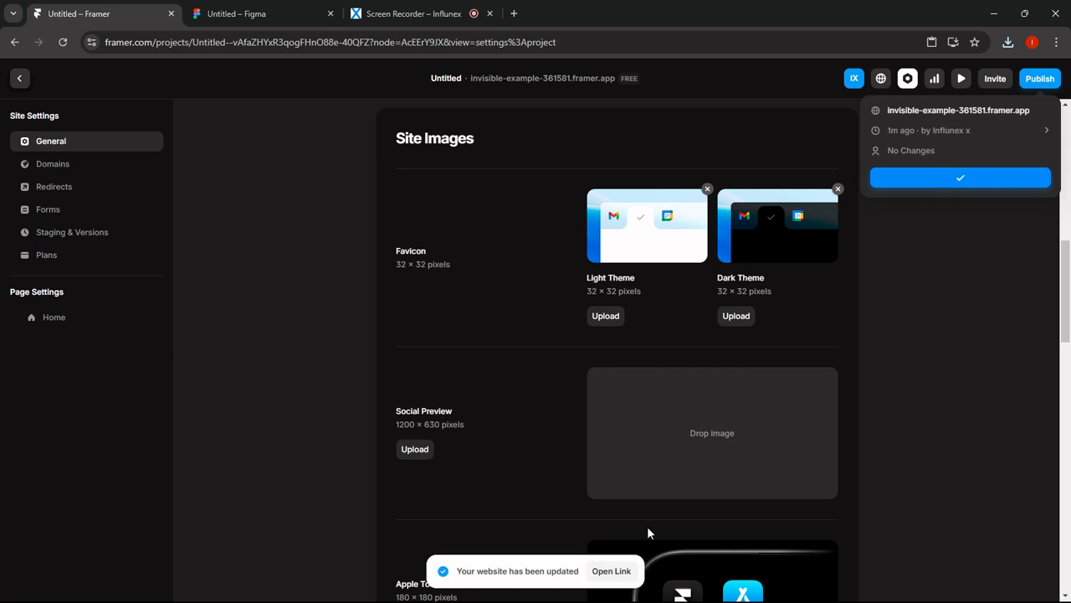
click(612, 571)
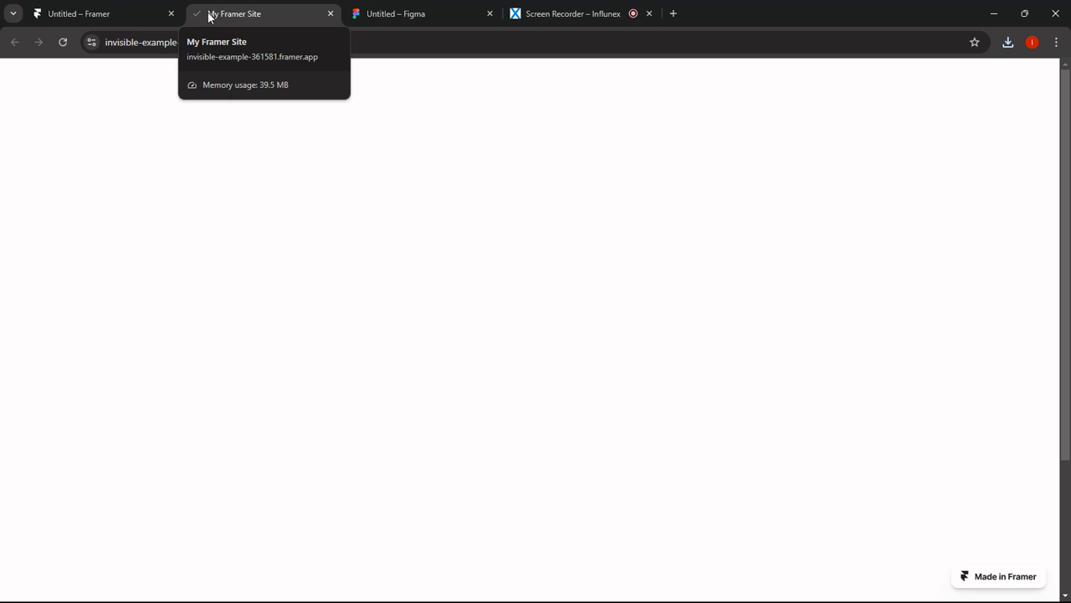
click(139, 10)
click(331, 14)
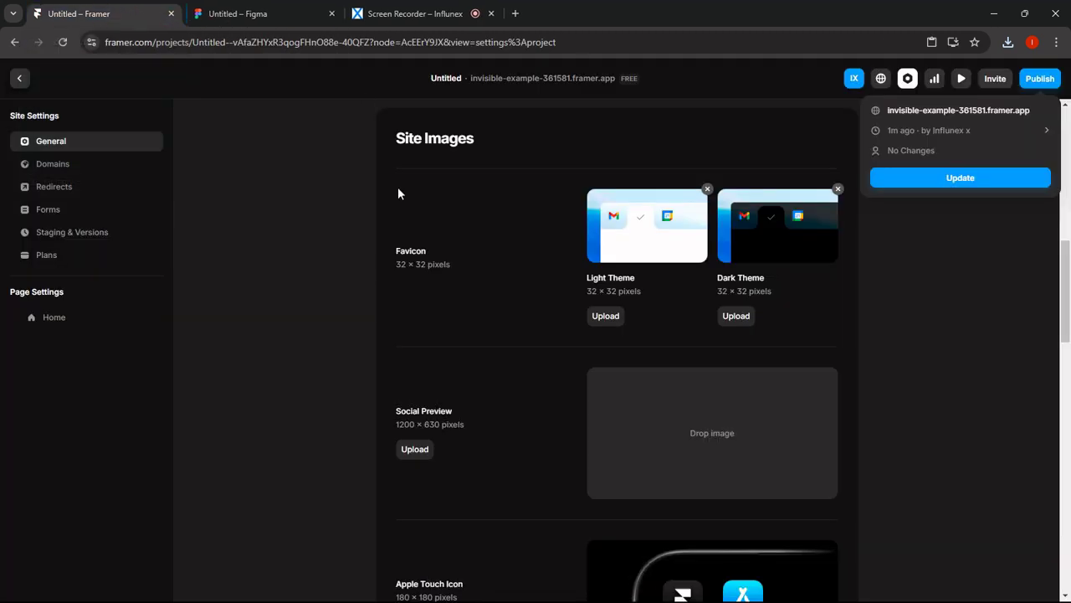
click(321, 296)
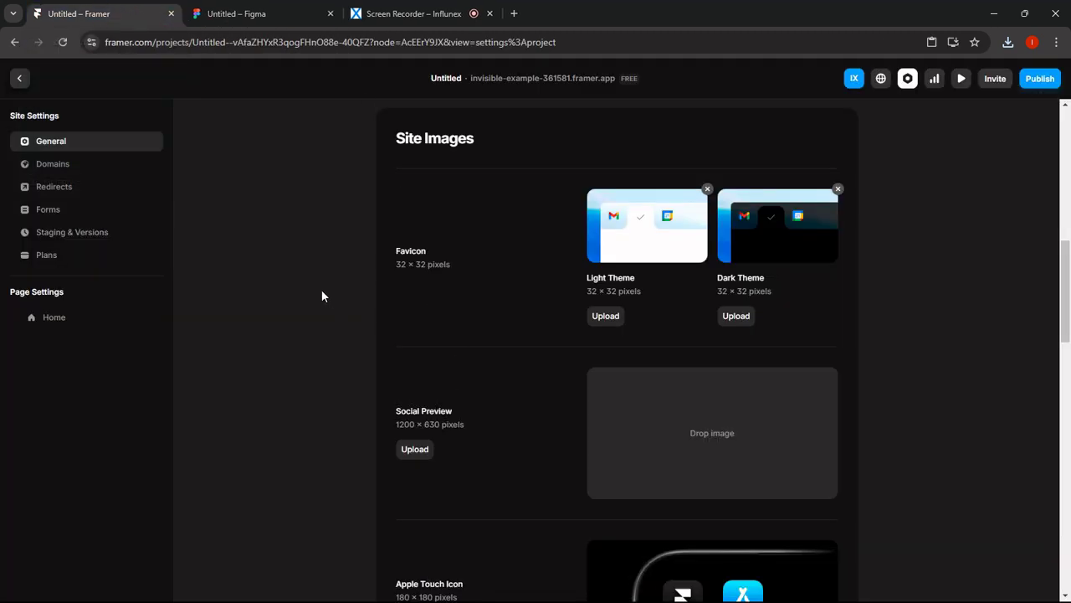